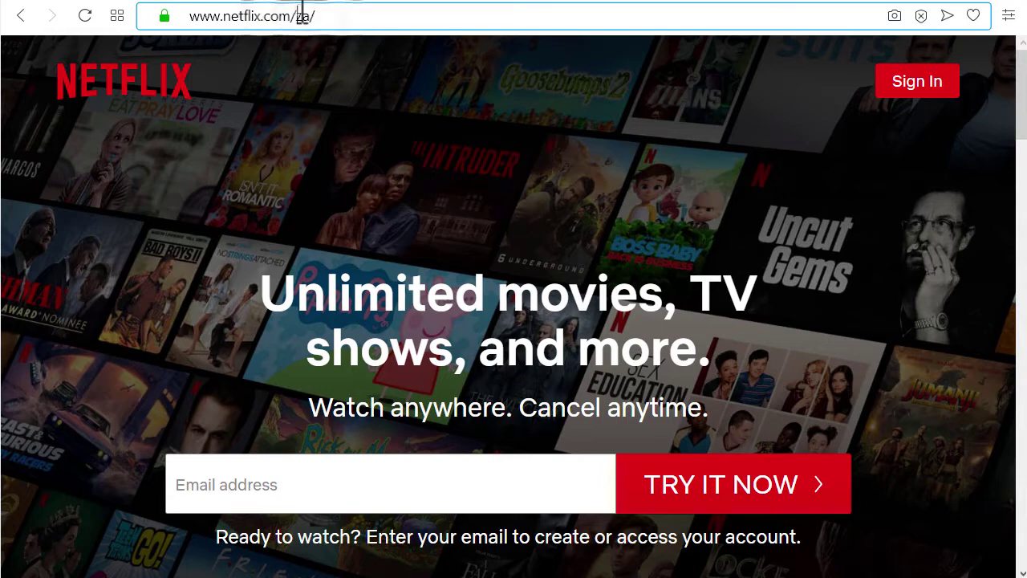
# Step: Switch from the Netflix page to ShowMyIP and examine the IP address details, from country and region to timezone and user agent
pyautogui.click(332, 16)
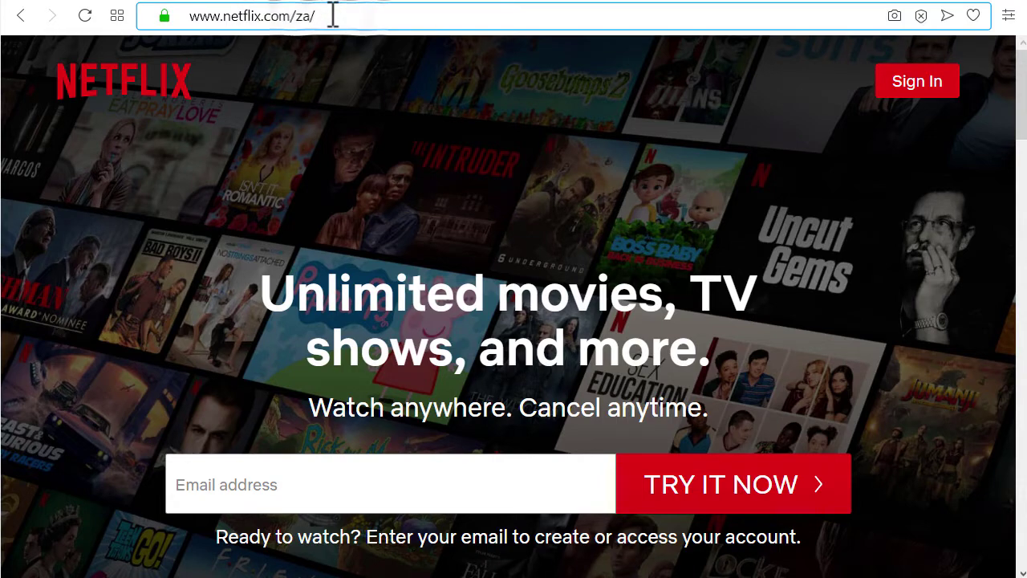
pyautogui.click(319, 4)
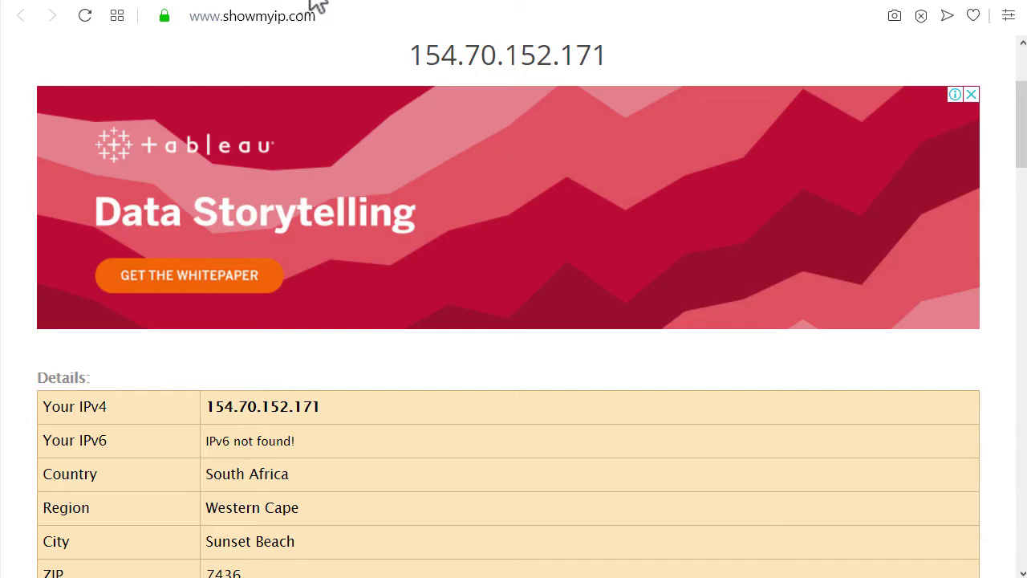
pyautogui.scroll(3, 281, 56)
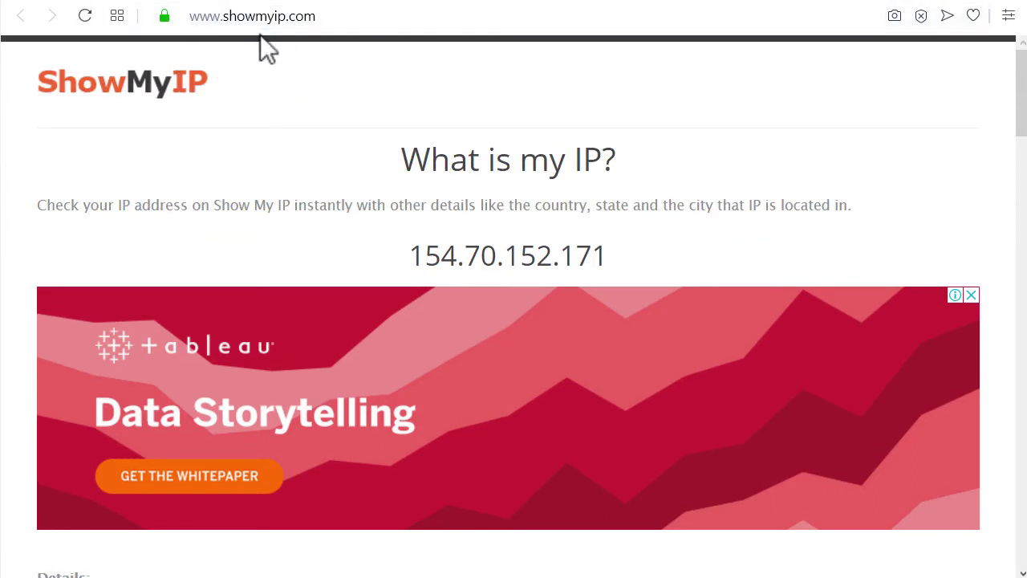
pyautogui.scroll(-6, 283, 64)
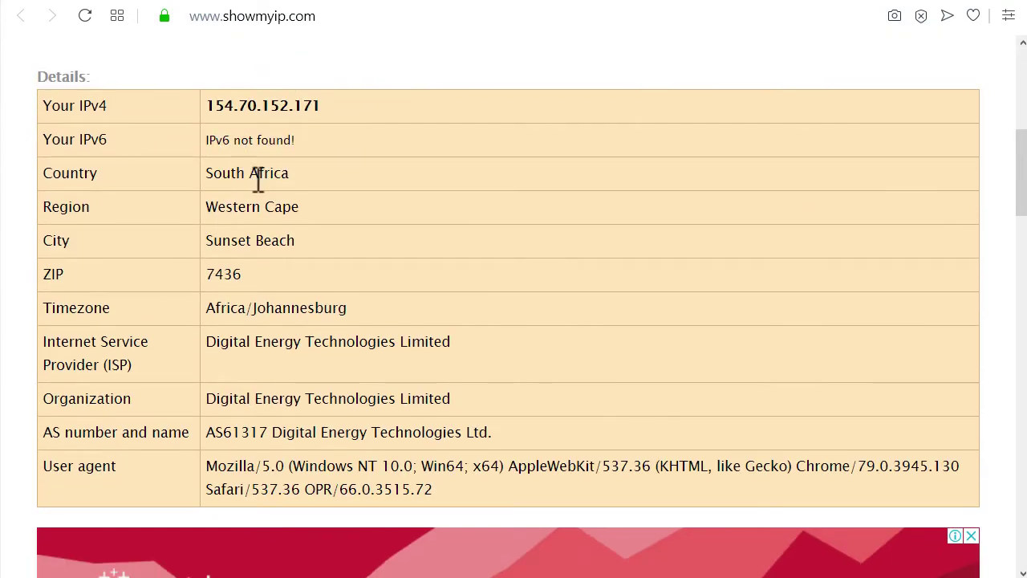
pyautogui.moveTo(230, 173); pyautogui.dragTo(310, 358)
pyautogui.click(272, 257)
pyautogui.moveTo(374, 489); pyautogui.dragTo(247, 309)
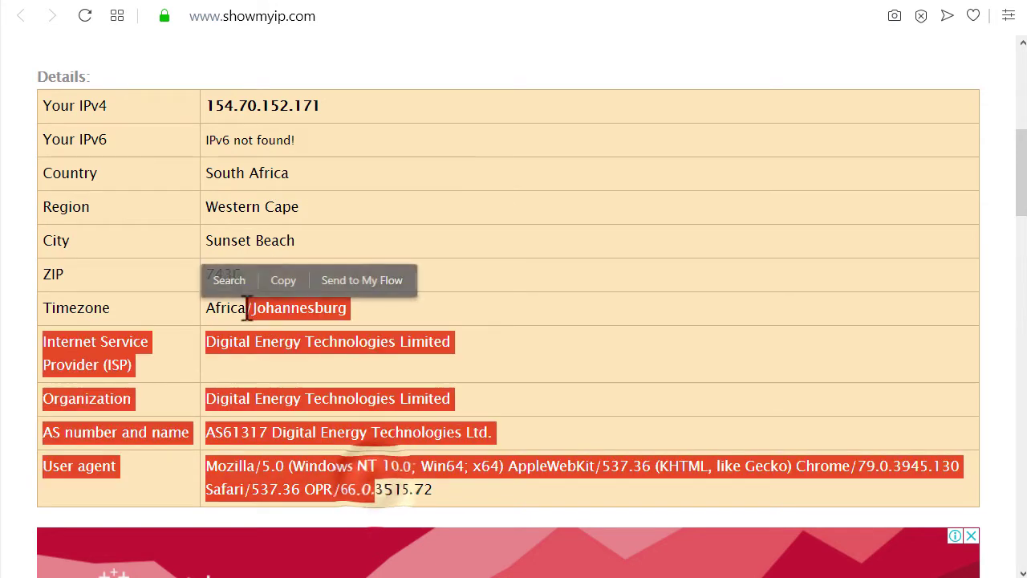
pyautogui.click(233, 211)
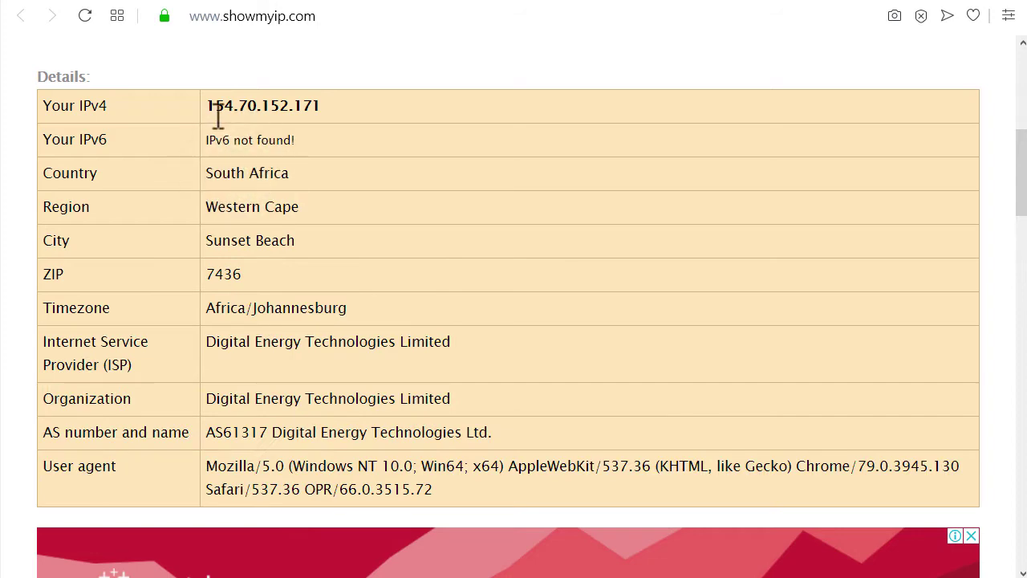
# Step: Check the regional Netflix page again and compare it with the country listed in the ShowMyIP details
pyautogui.click(141, 2)
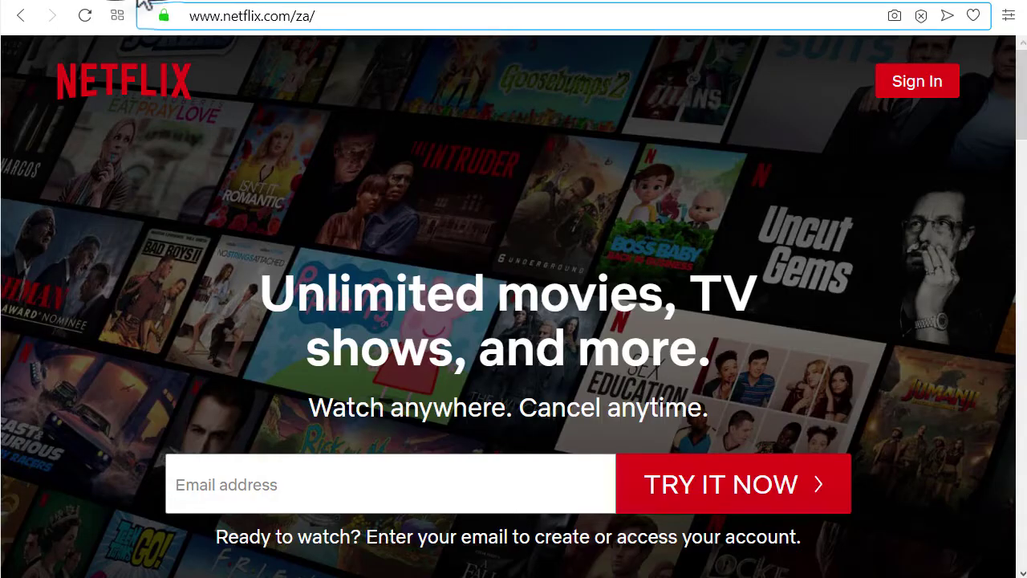
pyautogui.click(279, 3)
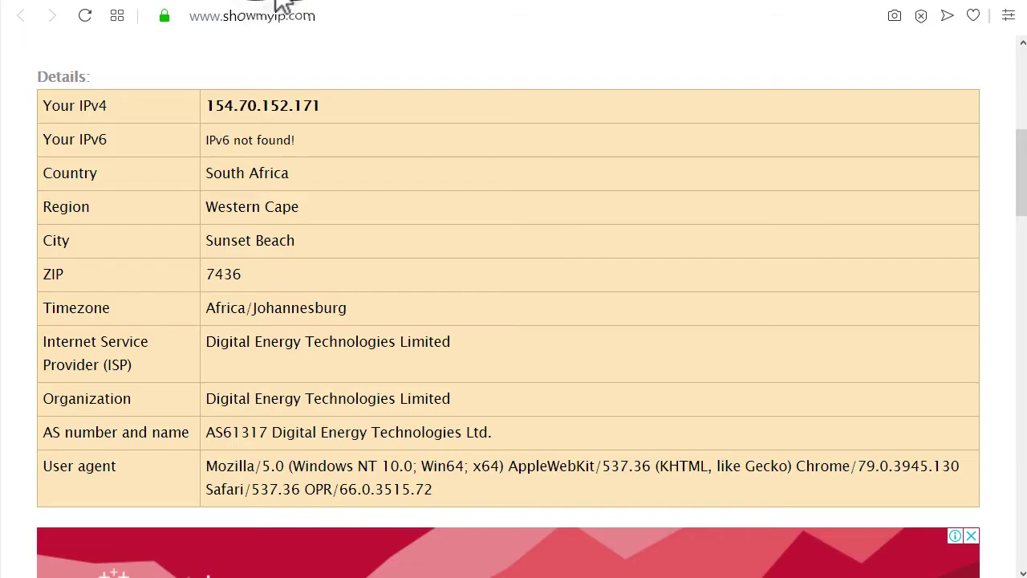
pyautogui.scroll(6, 333, 193)
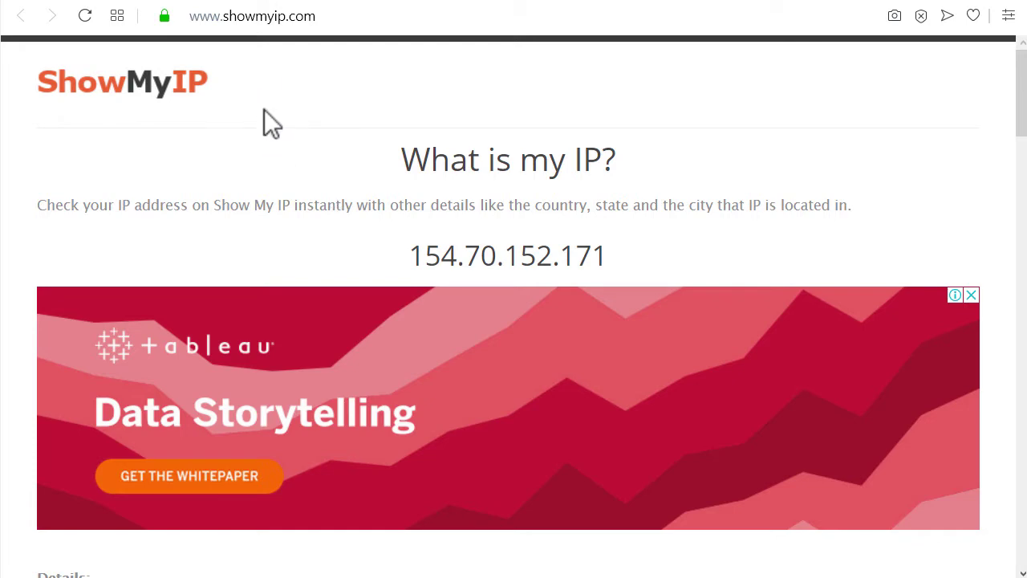
pyautogui.scroll(-6, 281, 120)
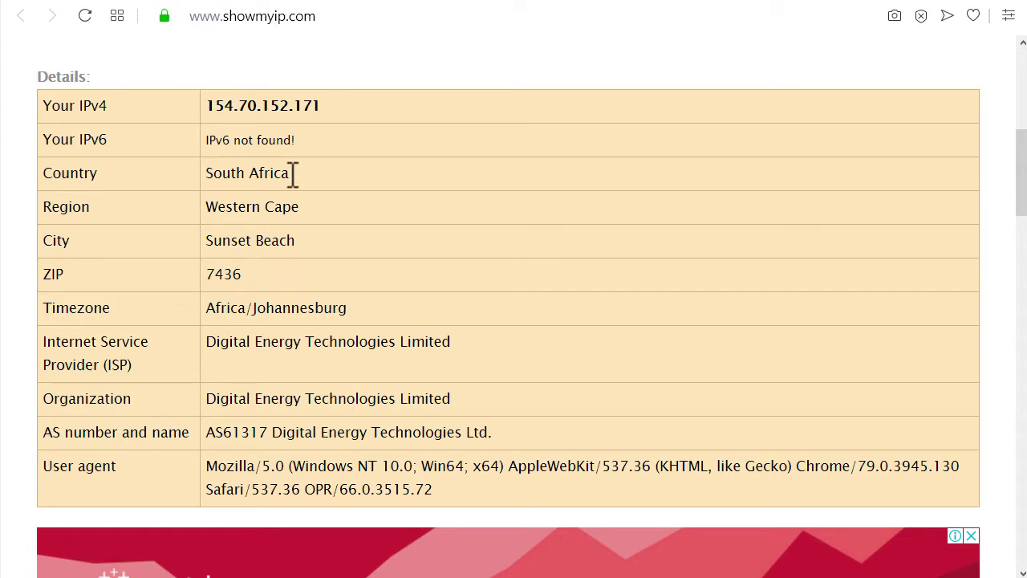
# Step: Follow the ExpressVPN link in the YouTube video's description and confirm leaving YouTube for the external site
pyautogui.click(474, 8)
pyautogui.scroll(-5, 407, 229)
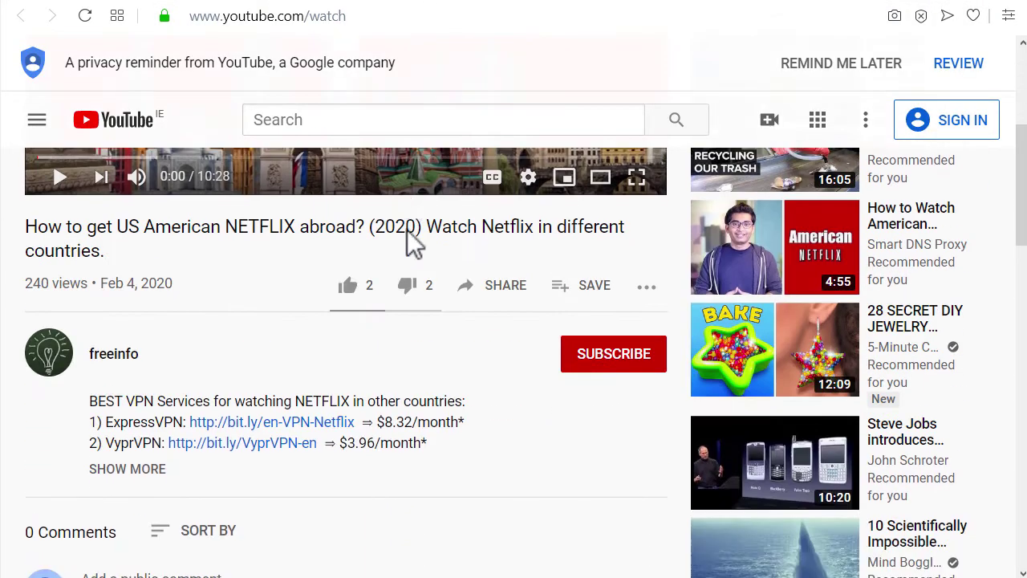
pyautogui.scroll(-1, 247, 349)
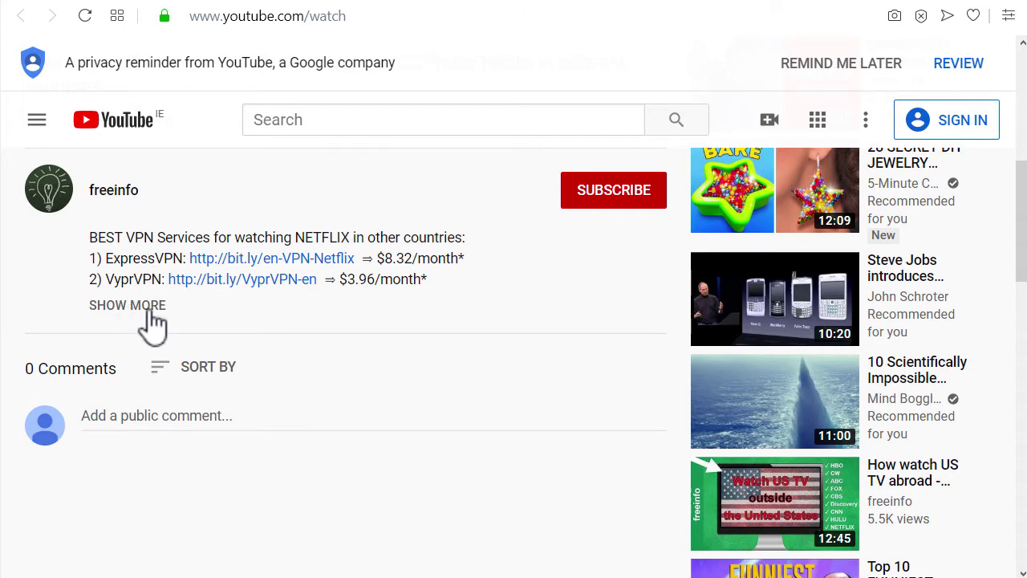
pyautogui.scroll(3, 293, 319)
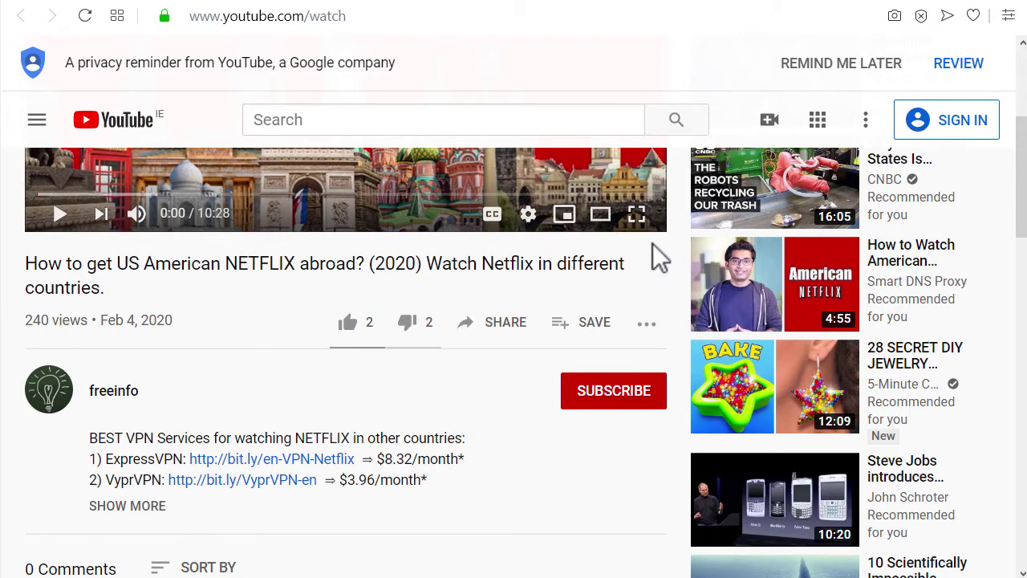
pyautogui.scroll(-1, 660, 257)
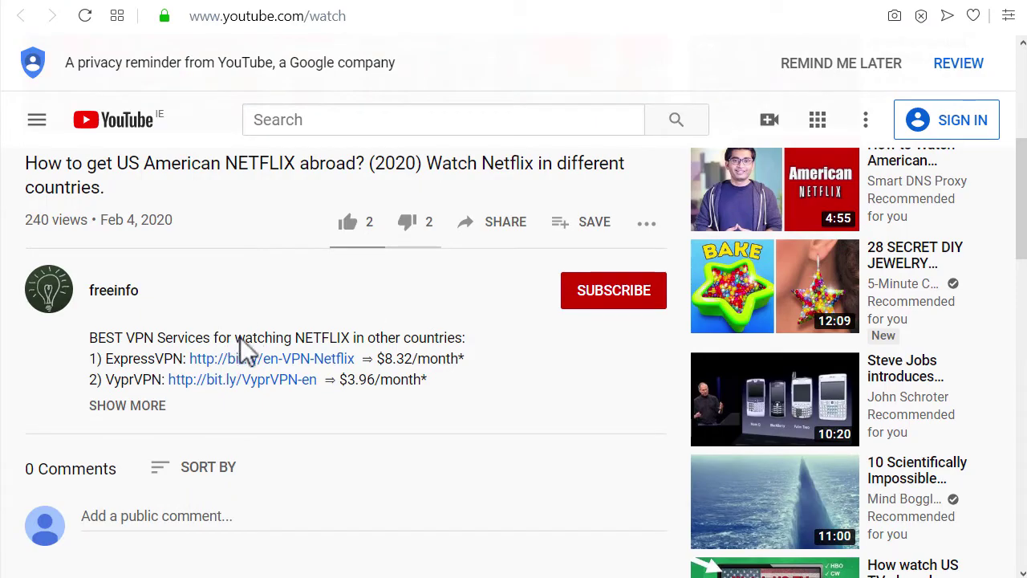
pyautogui.click(260, 360)
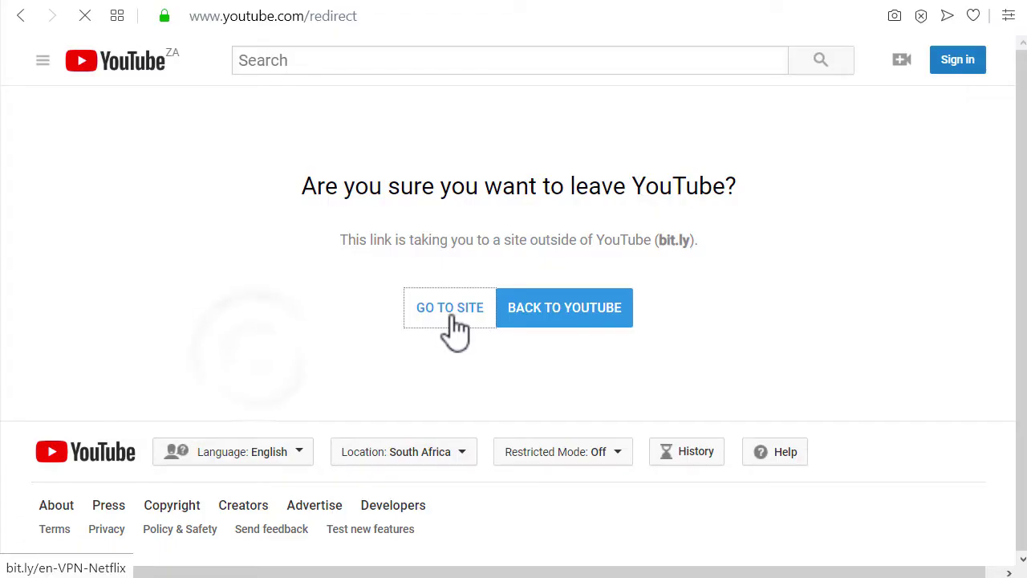
pyautogui.click(452, 312)
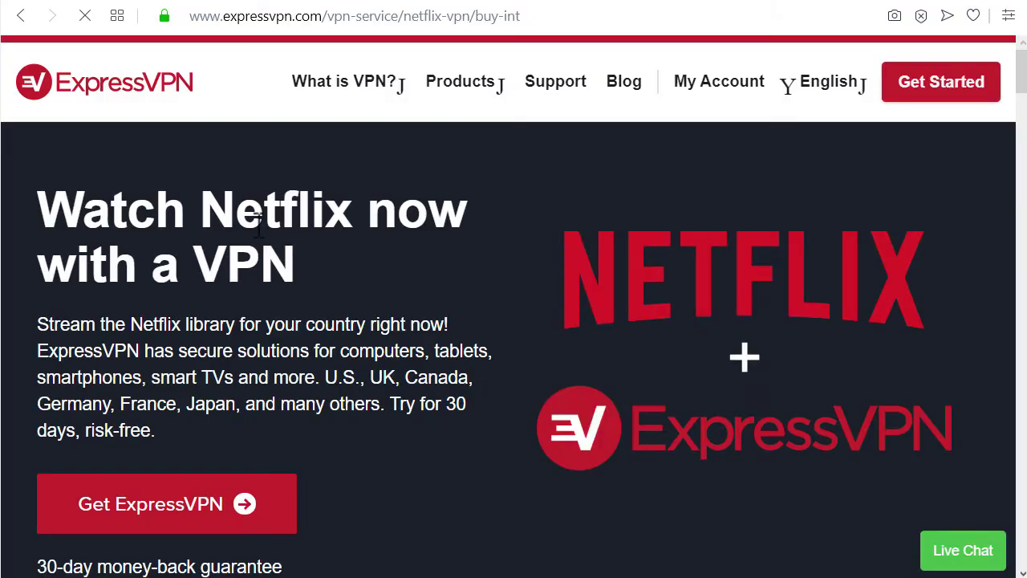
# Step: Examine the ExpressVPN Netflix offer and its three-step guide to watching Netflix with a VPN
pyautogui.scroll(-2, 614, 245)
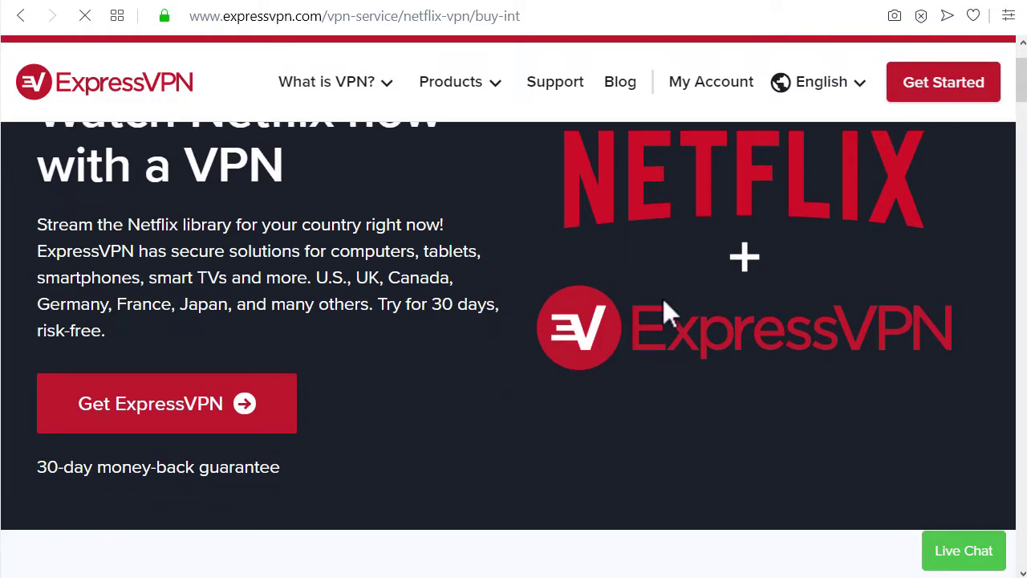
pyautogui.scroll(1, 663, 311)
pyautogui.scroll(-5, 662, 310)
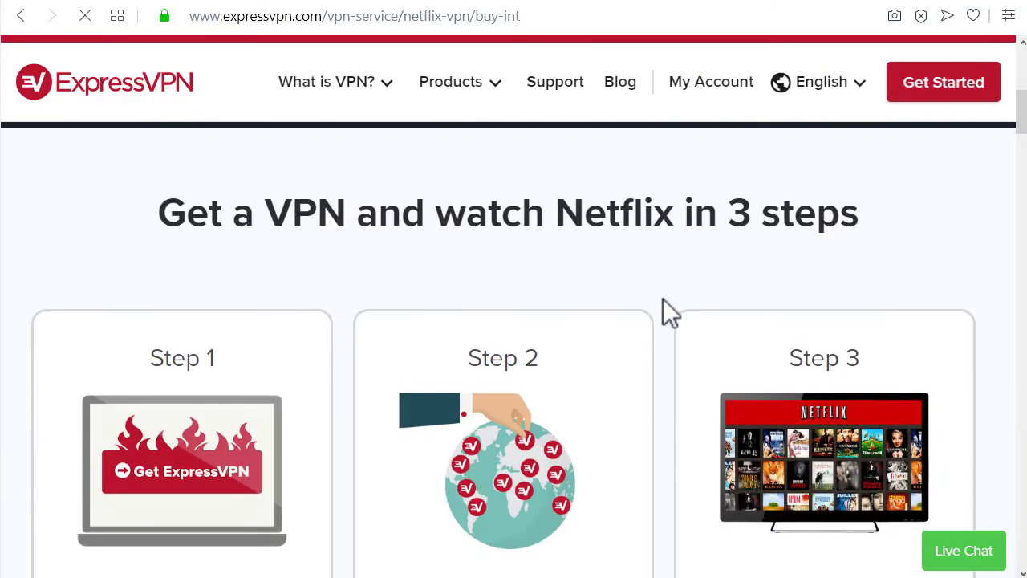
pyautogui.scroll(-1, 663, 298)
pyautogui.scroll(2, 663, 299)
pyautogui.scroll(-2, 663, 298)
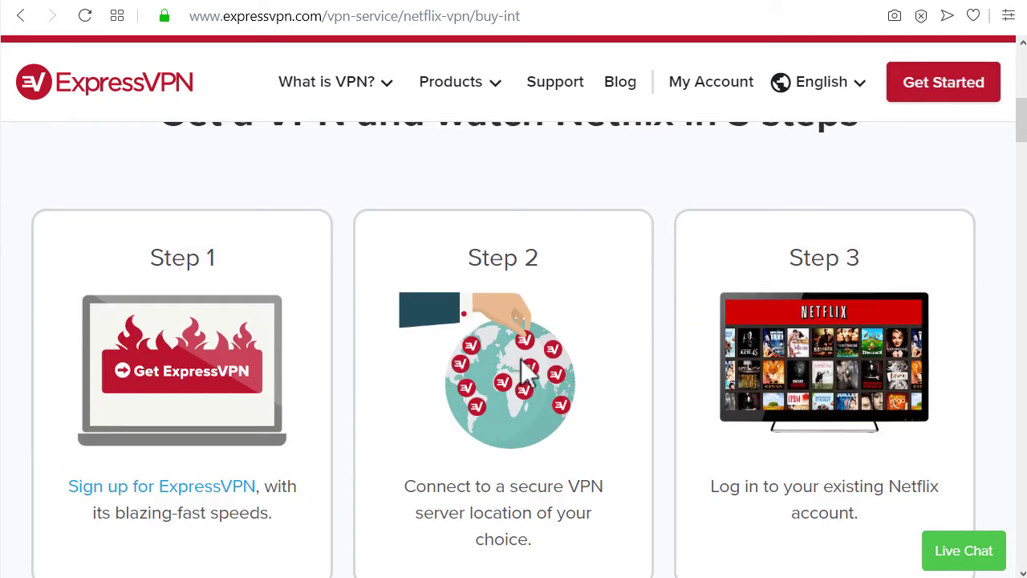
pyautogui.scroll(6, 521, 359)
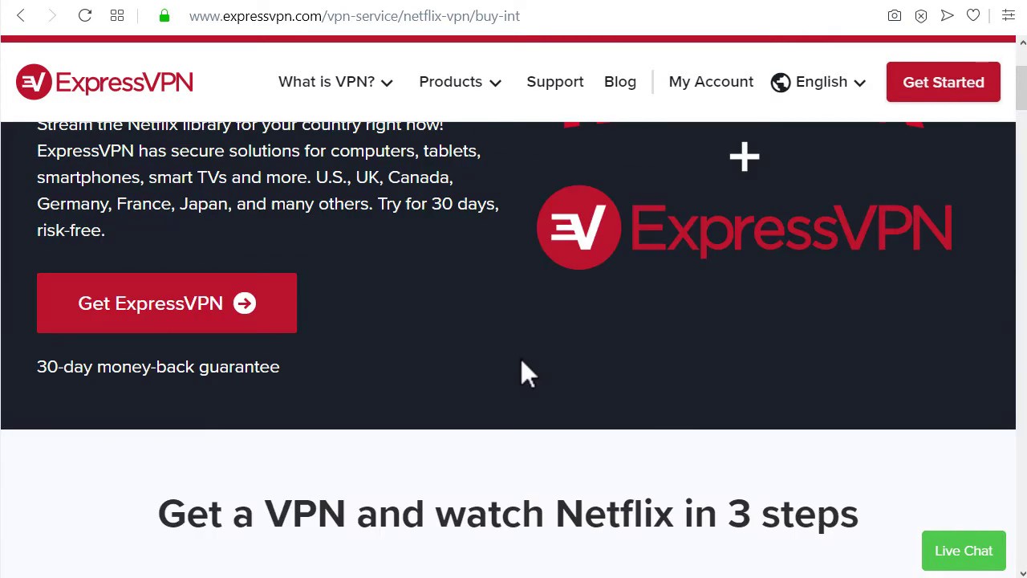
pyautogui.scroll(-6, 521, 359)
pyautogui.scroll(4, 521, 359)
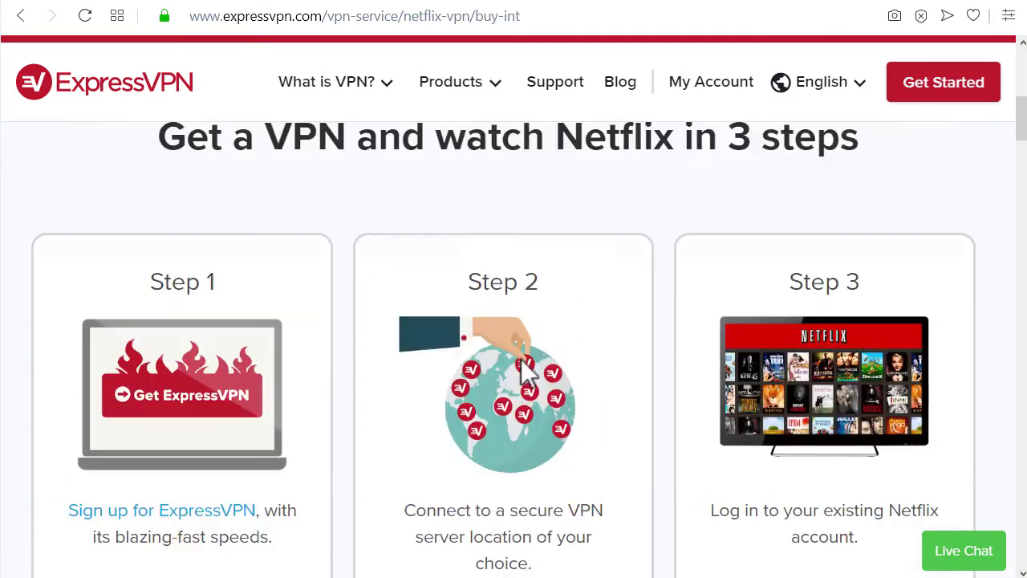
# Step: Open ExpressVPN's product overview and examine the supported devices, browser extensions, consoles, smart TVs and manual setups
pyautogui.click(468, 96)
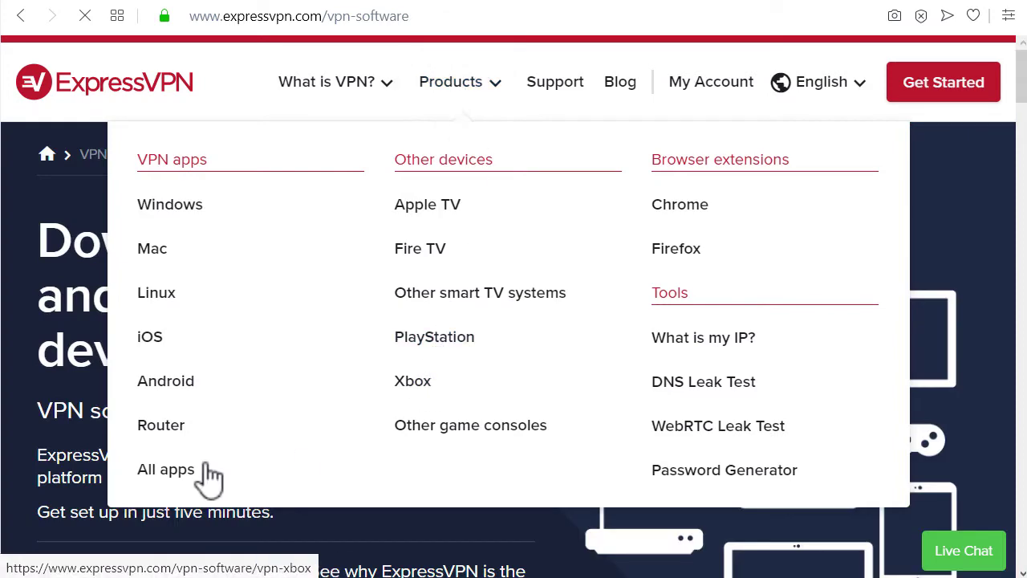
pyautogui.scroll(-10, 87, 390)
pyautogui.scroll(-1, 88, 378)
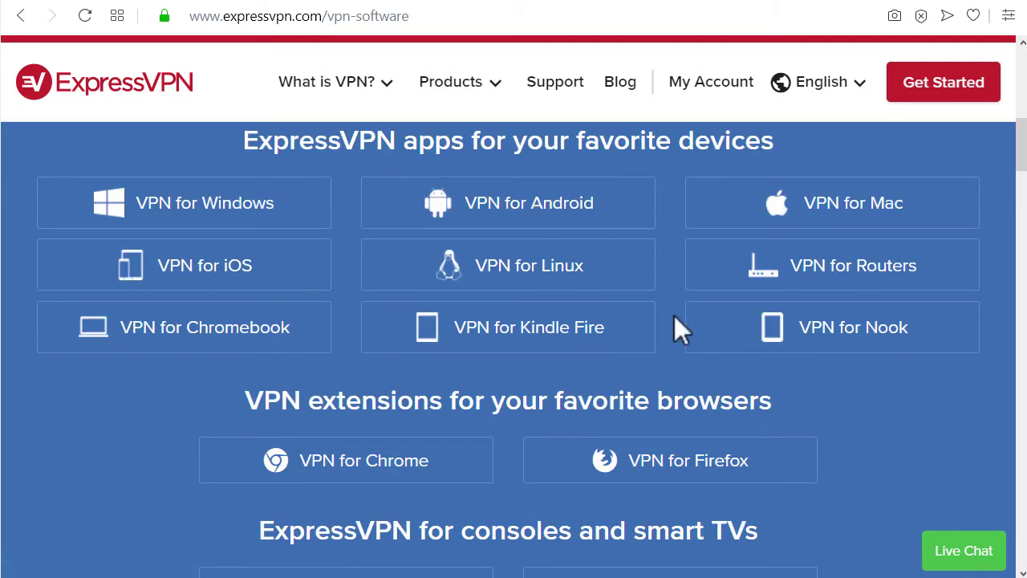
pyautogui.scroll(-3, 835, 310)
pyautogui.scroll(-1, 836, 305)
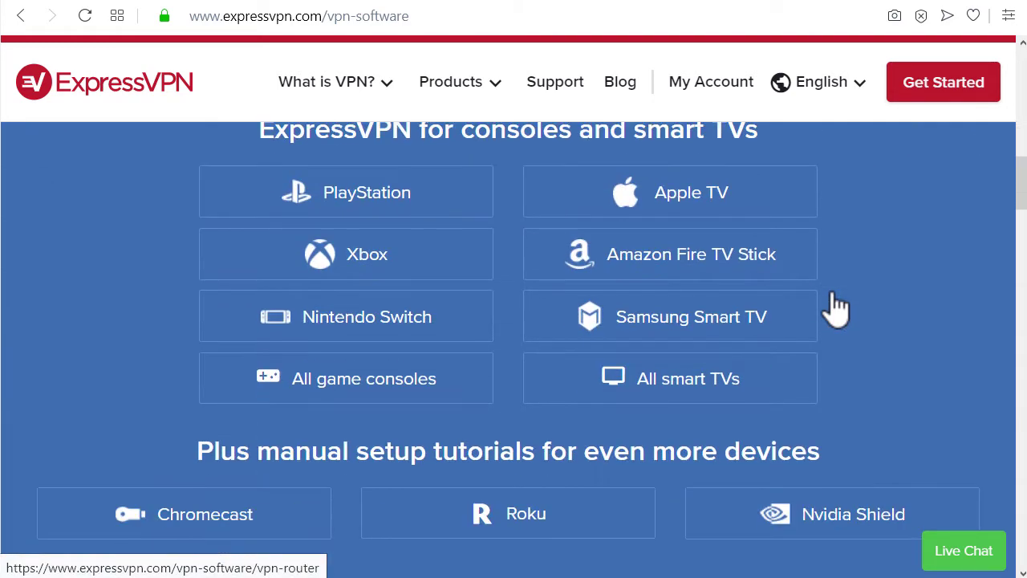
pyautogui.scroll(2, 781, 314)
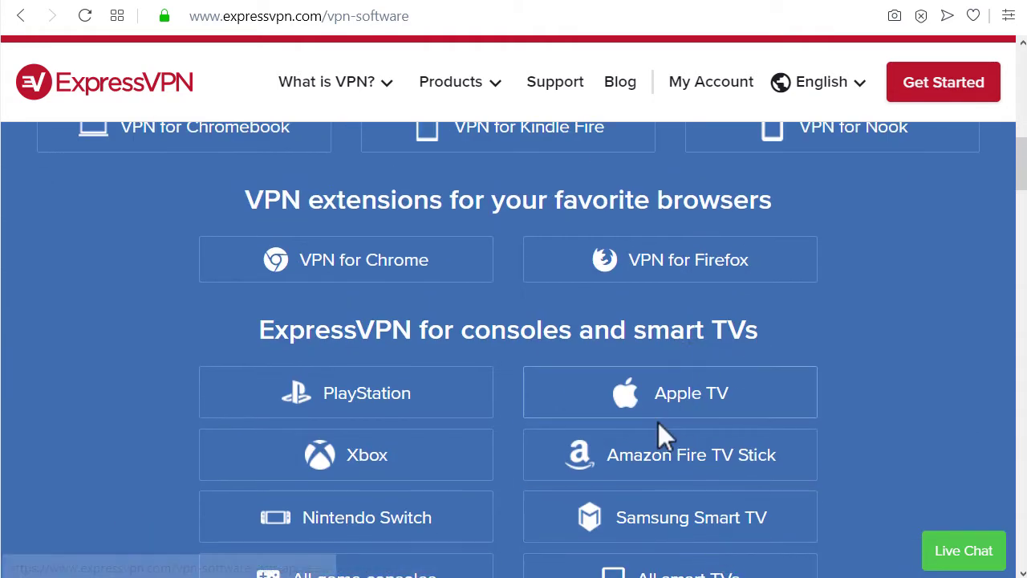
pyautogui.scroll(3, 660, 435)
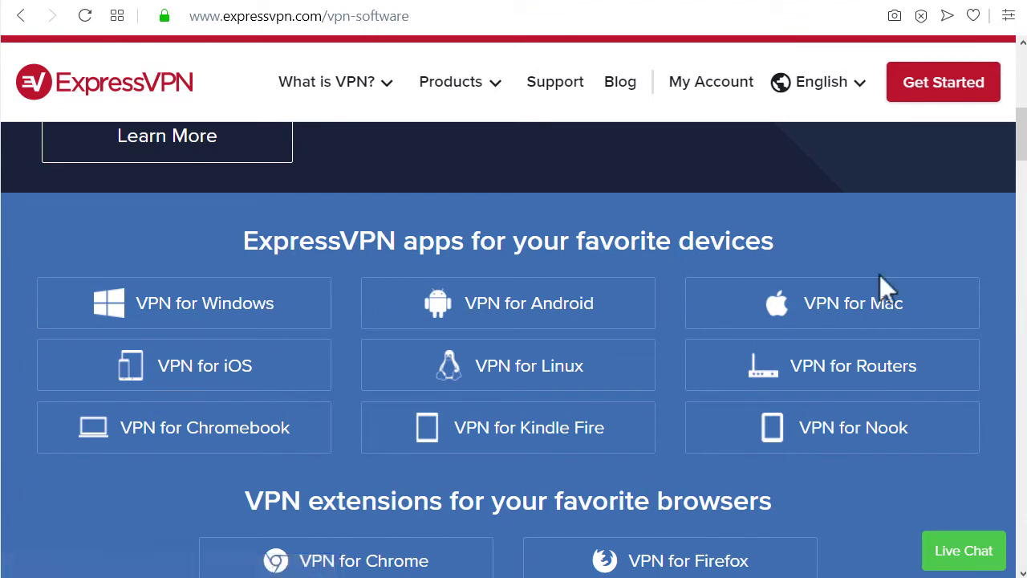
pyautogui.scroll(-2, 750, 314)
pyautogui.scroll(-1, 750, 303)
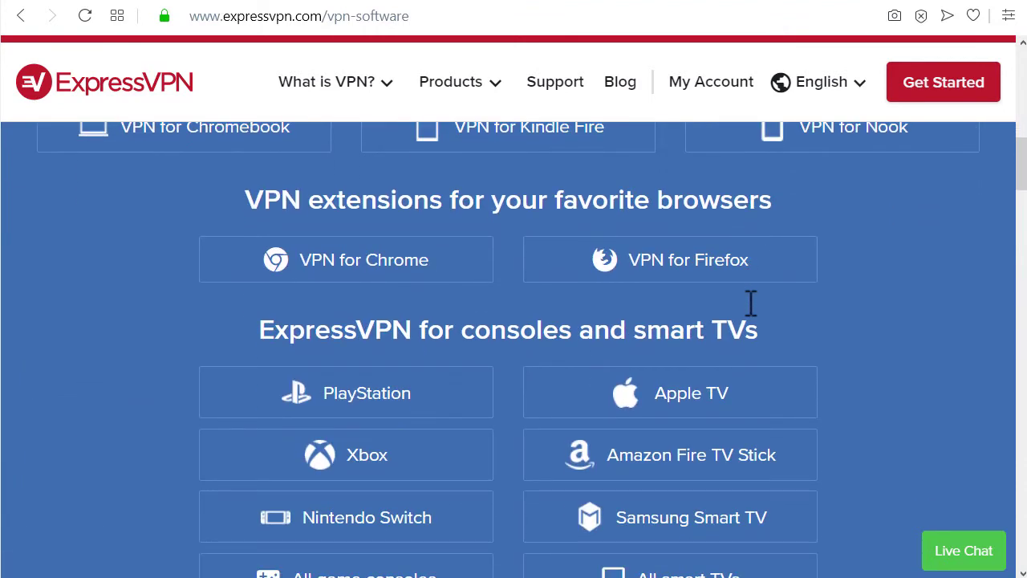
pyautogui.scroll(1, 750, 305)
pyautogui.scroll(-3, 748, 305)
pyautogui.scroll(1, 748, 305)
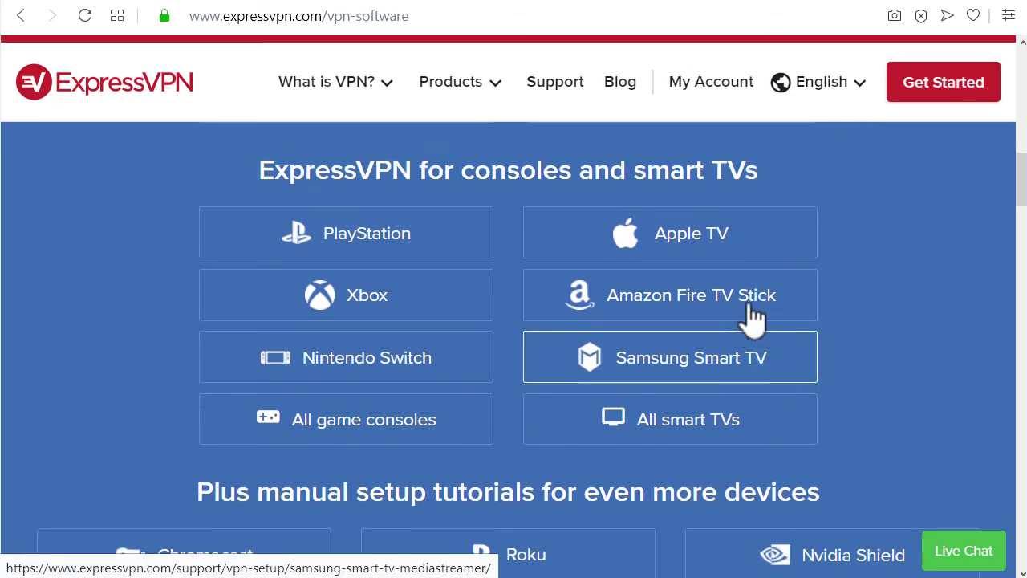
pyautogui.scroll(8, 748, 305)
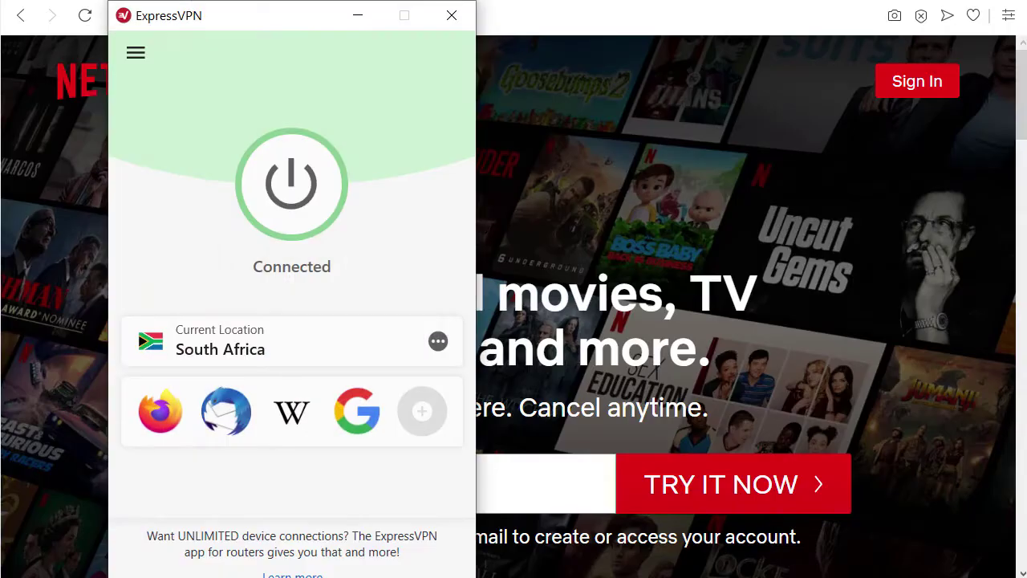
# Step: In the ExpressVPN app, open the VPN location chooser, compare recommended and all locations, and show all locations by region
pyautogui.moveTo(238, 22); pyautogui.dragTo(264, 20)
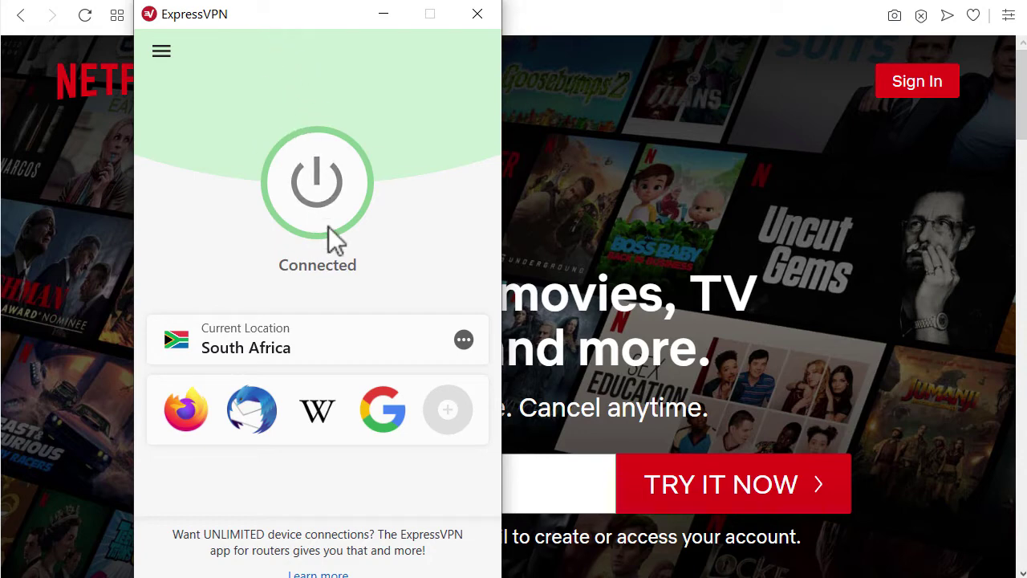
pyautogui.click(464, 343)
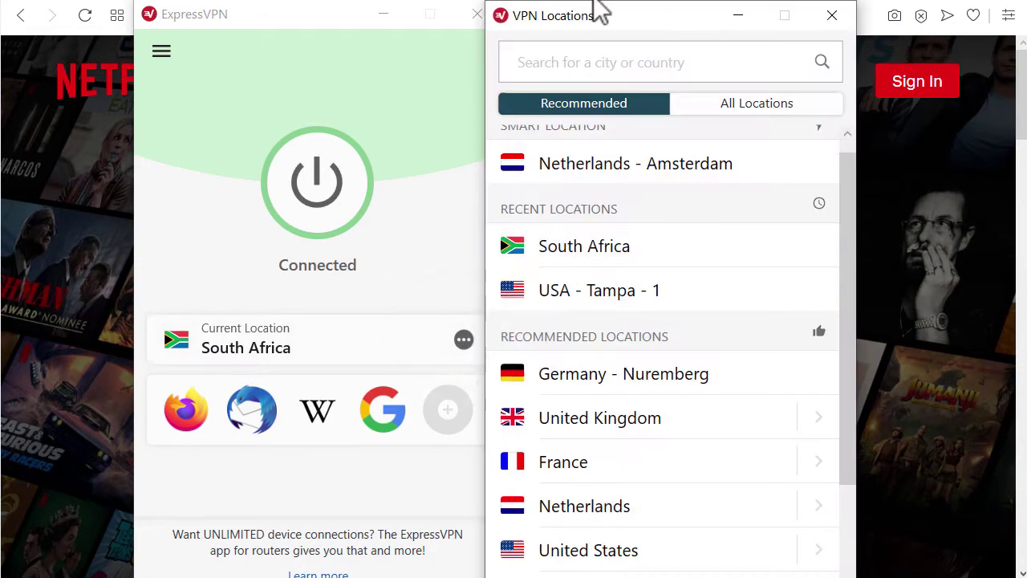
pyautogui.moveTo(616, 27); pyautogui.dragTo(639, 24)
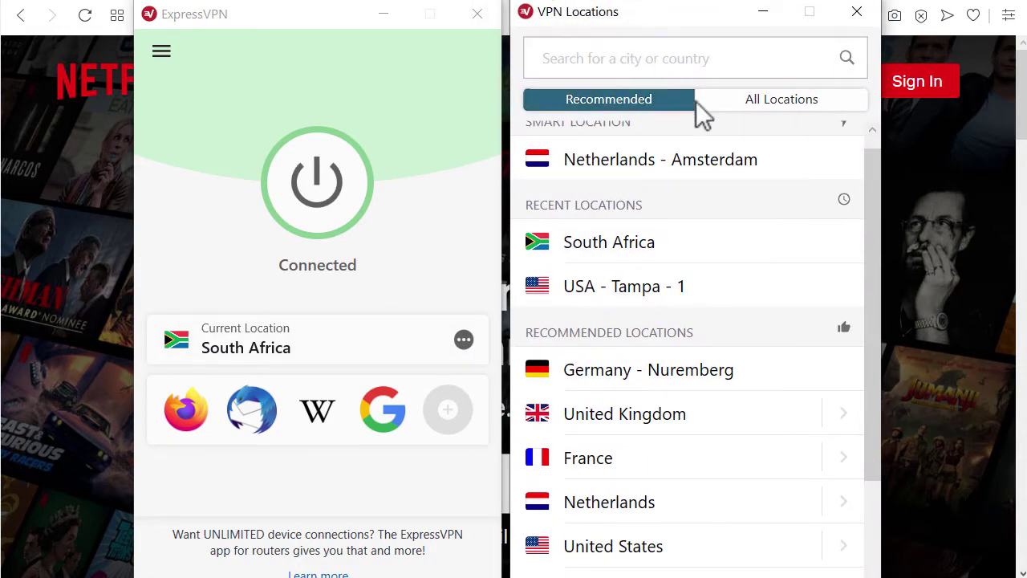
pyautogui.click(770, 105)
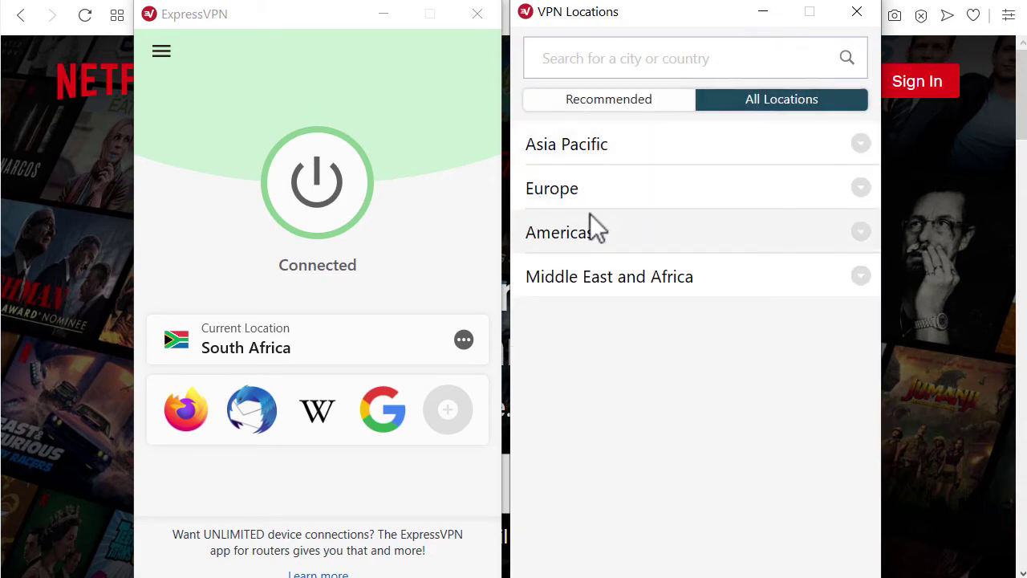
pyautogui.click(598, 100)
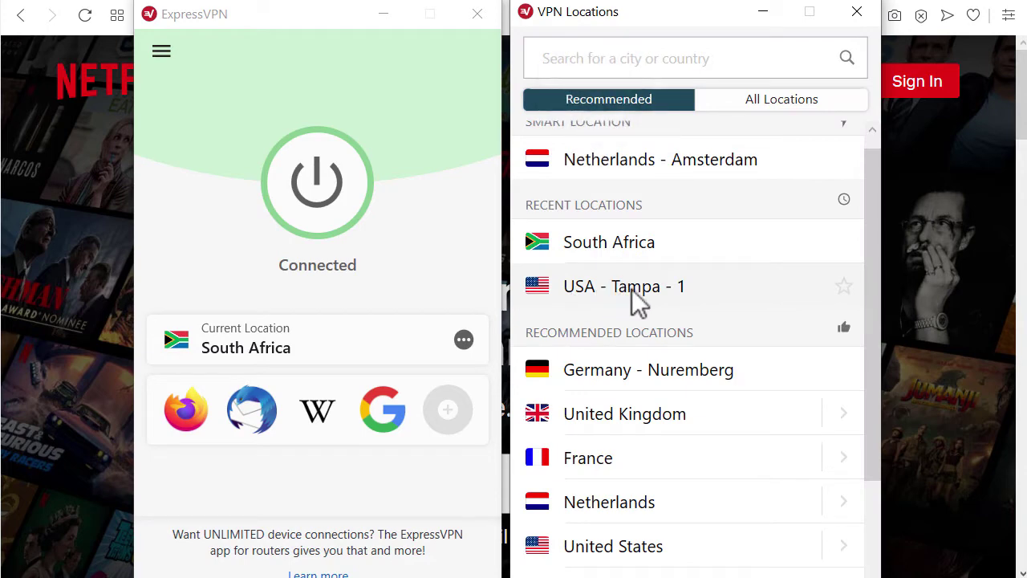
pyautogui.click(761, 104)
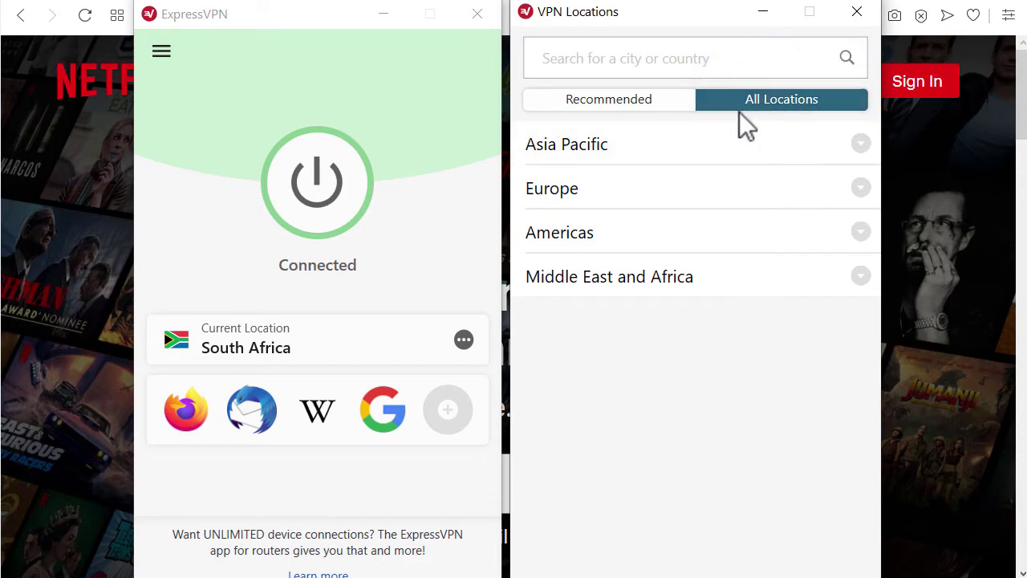
# Step: Expand the Americas region in the VPN locations and try switching the connection to United States
pyautogui.click(561, 234)
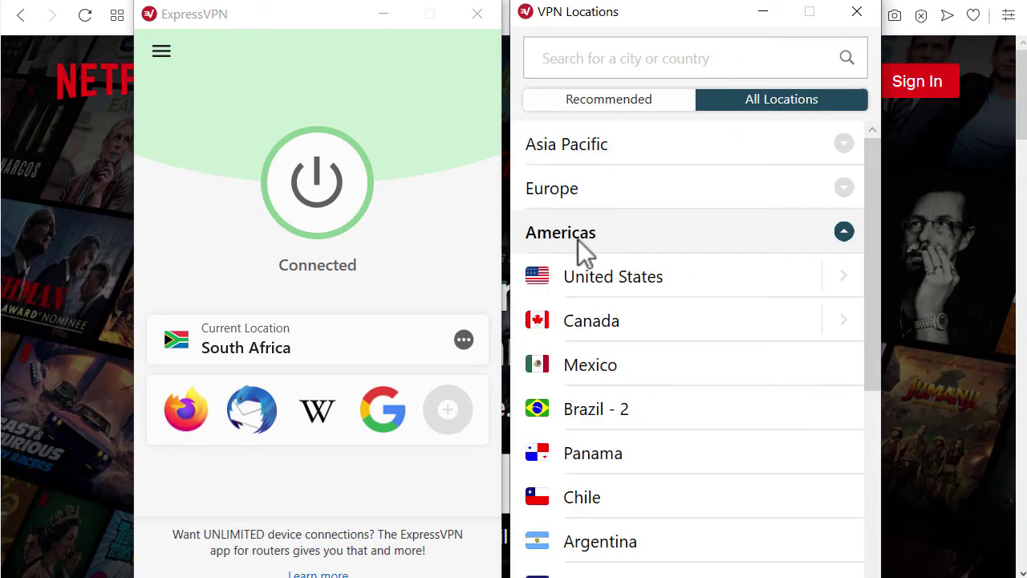
pyautogui.doubleClick(600, 281)
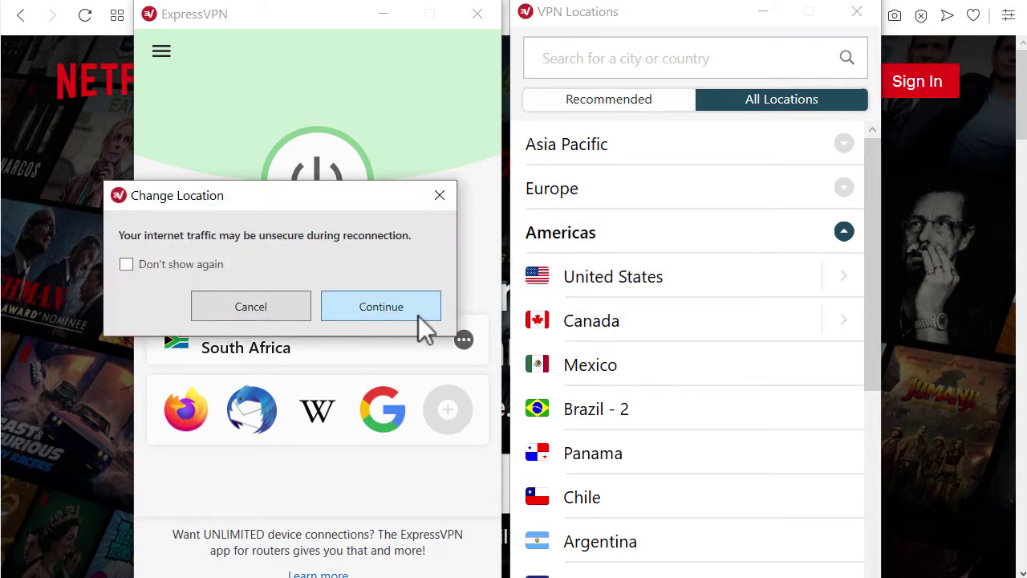
pyautogui.click(439, 197)
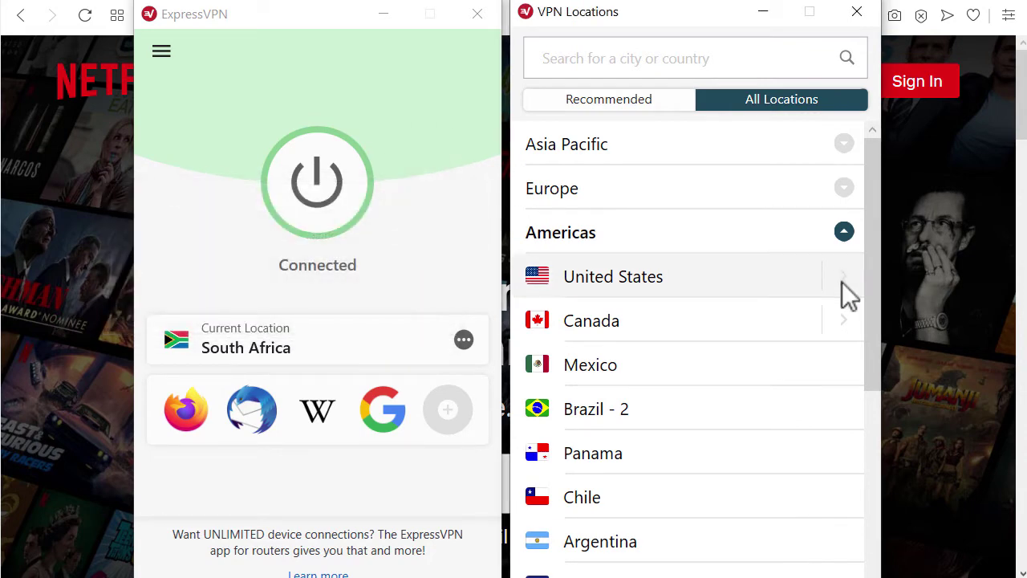
# Step: Open the United States server list, examine the available cities and return to all VPN locations
pyautogui.click(842, 282)
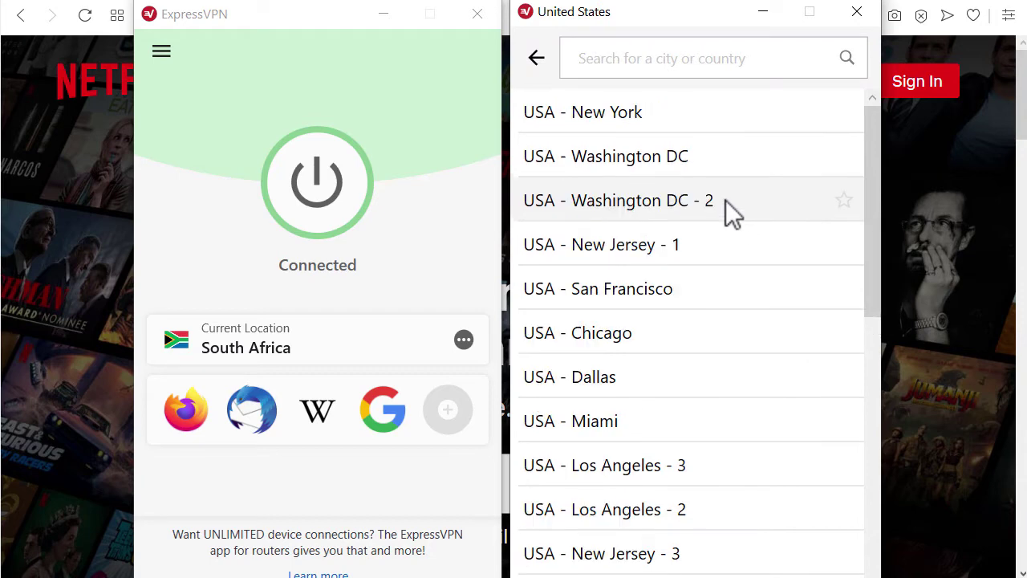
pyautogui.scroll(-3, 603, 119)
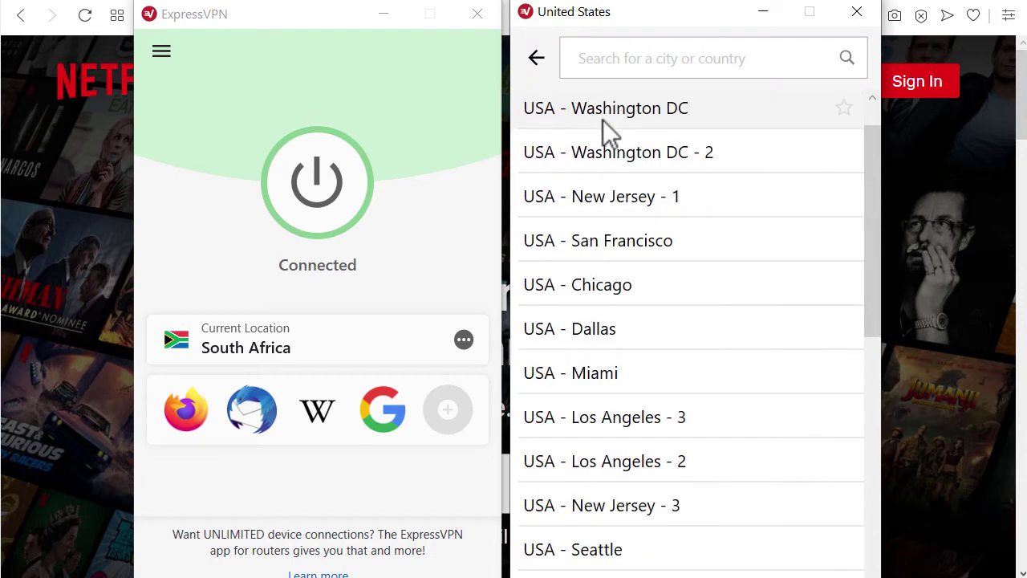
pyautogui.scroll(-7, 603, 119)
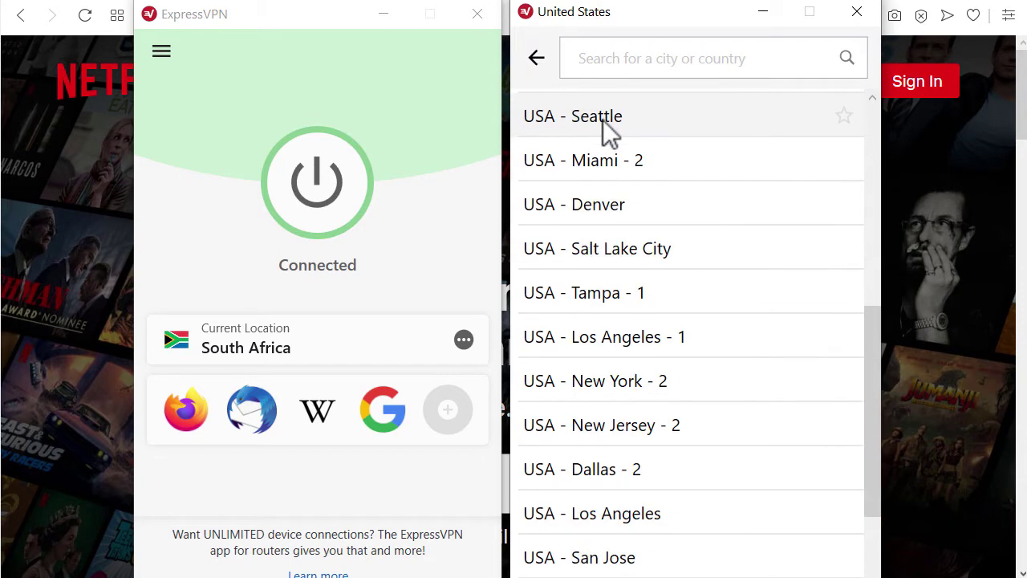
pyautogui.scroll(-1, 603, 120)
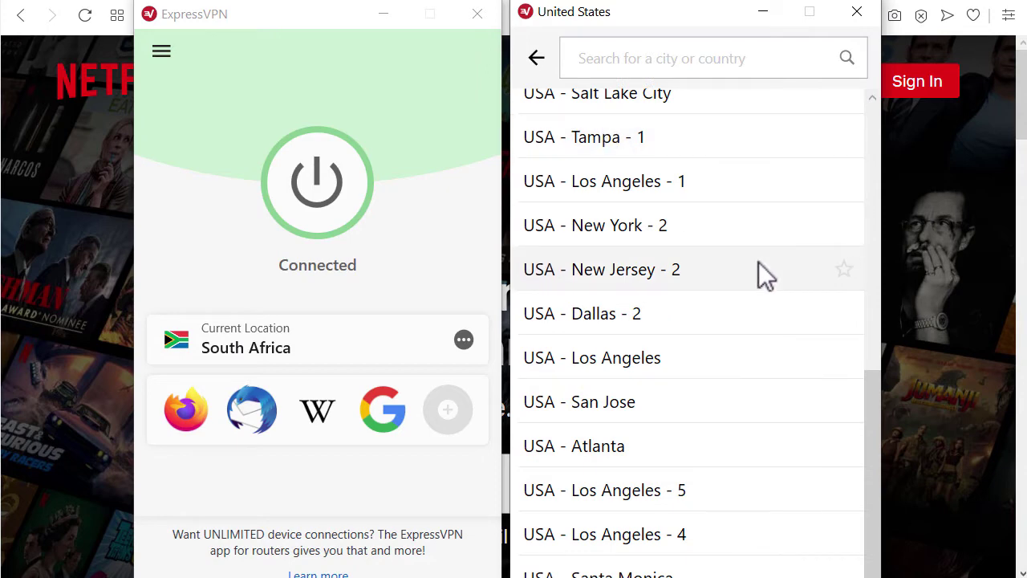
pyautogui.scroll(4, 758, 261)
pyautogui.scroll(7, 758, 261)
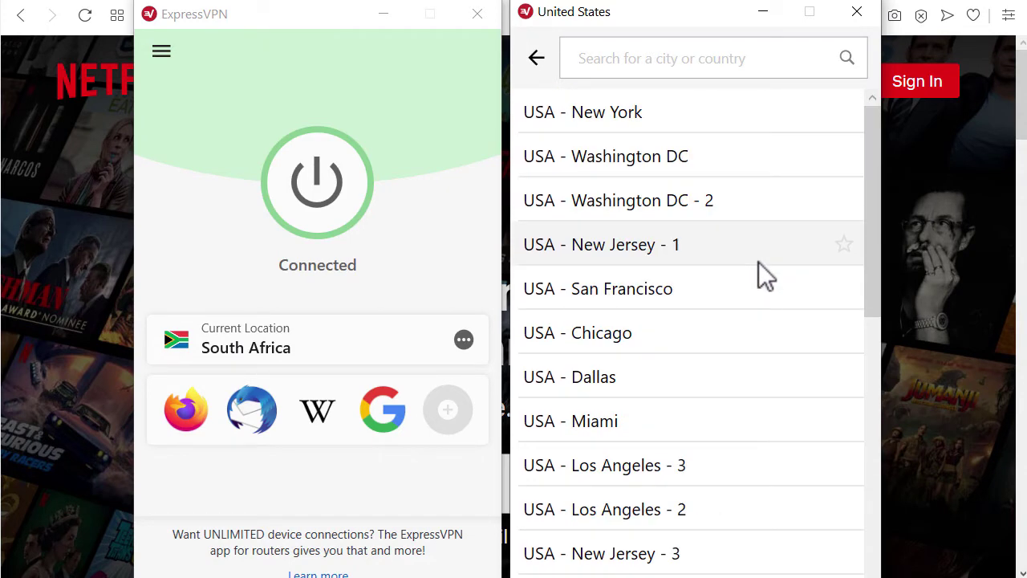
pyautogui.click(592, 131)
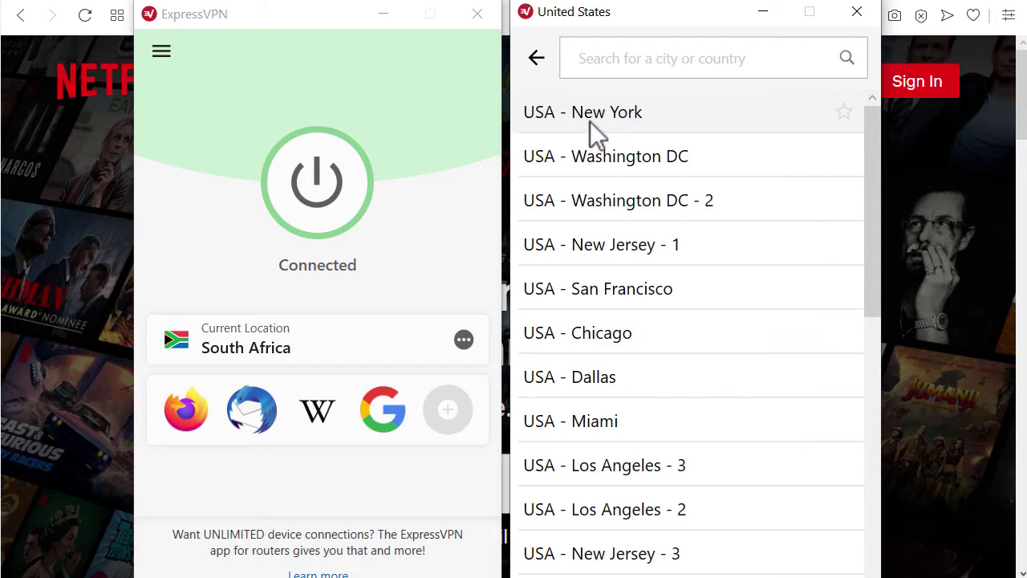
pyautogui.click(536, 58)
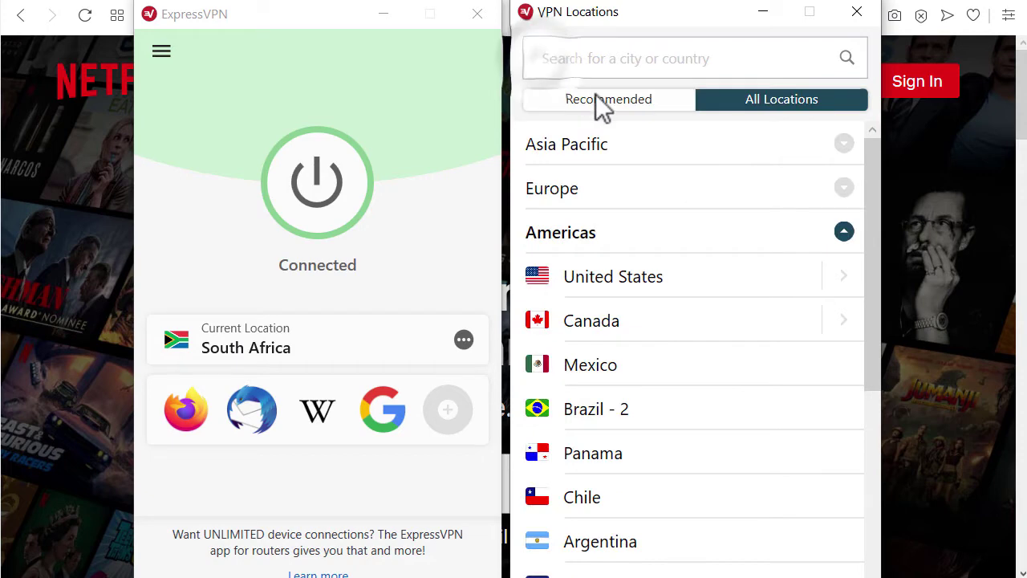
# Step: Check the smart, recent and recommended VPN locations, and return to the list of all locations
pyautogui.click(597, 101)
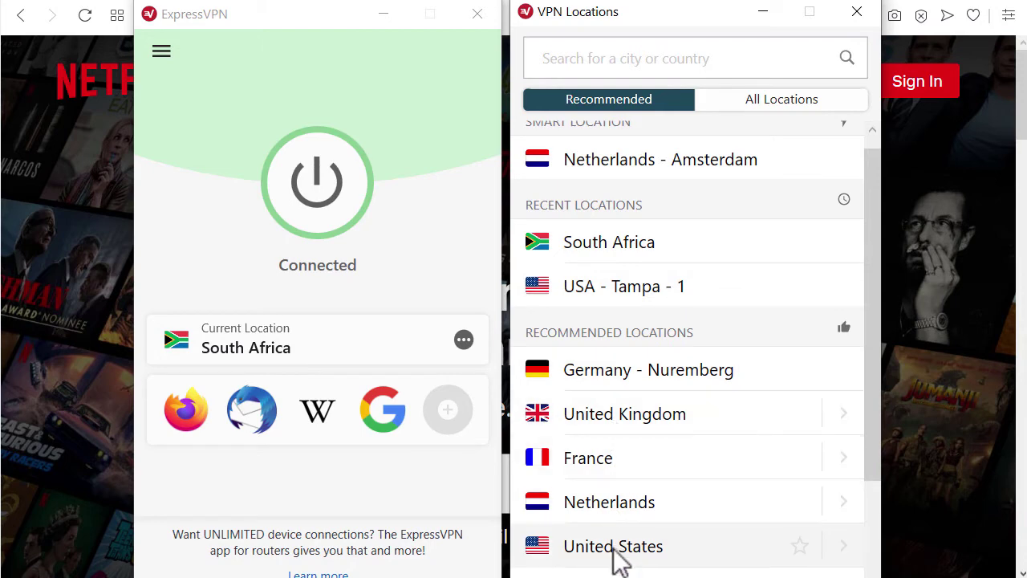
pyautogui.scroll(-2, 633, 481)
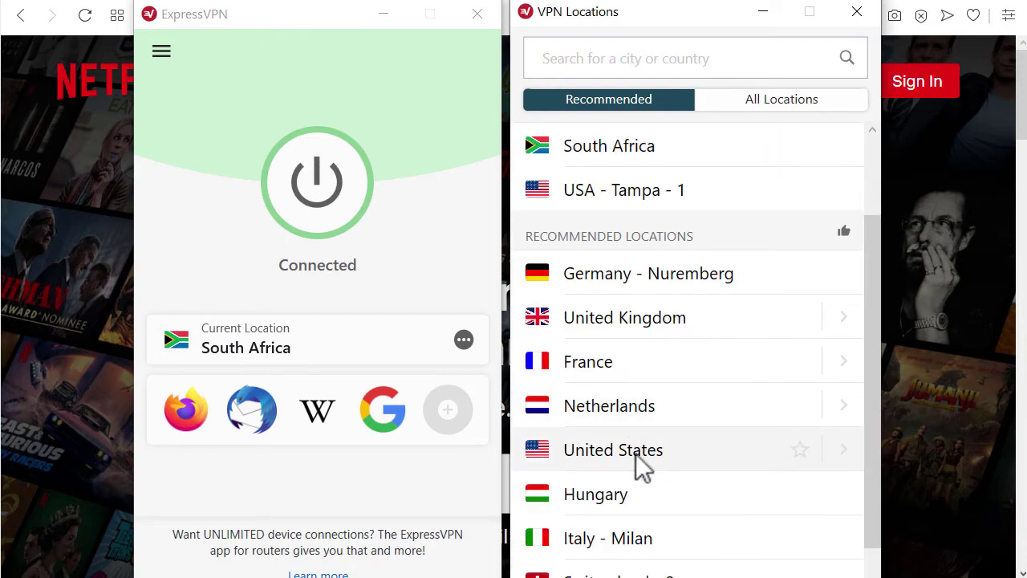
pyautogui.scroll(2, 636, 453)
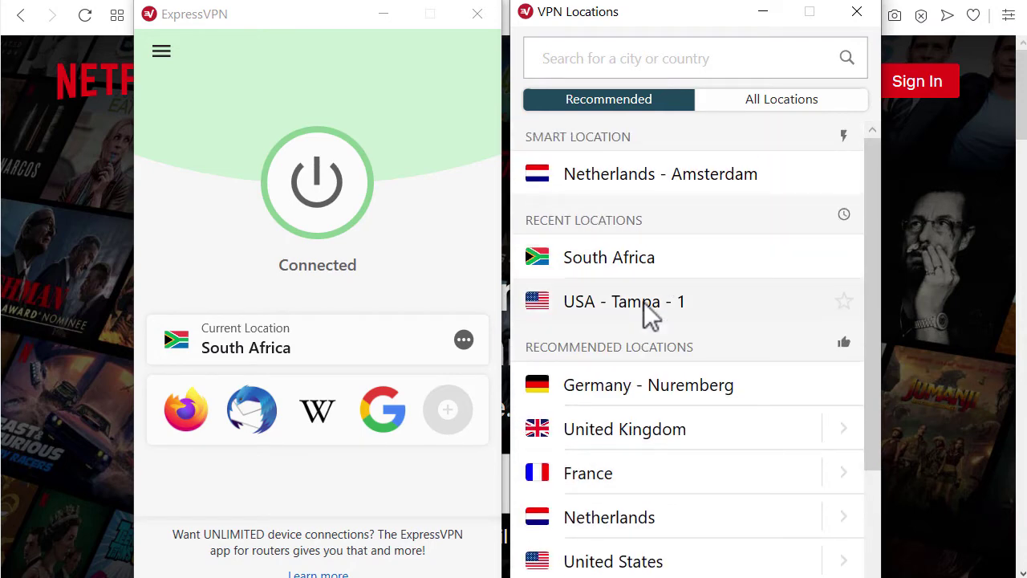
pyautogui.click(750, 104)
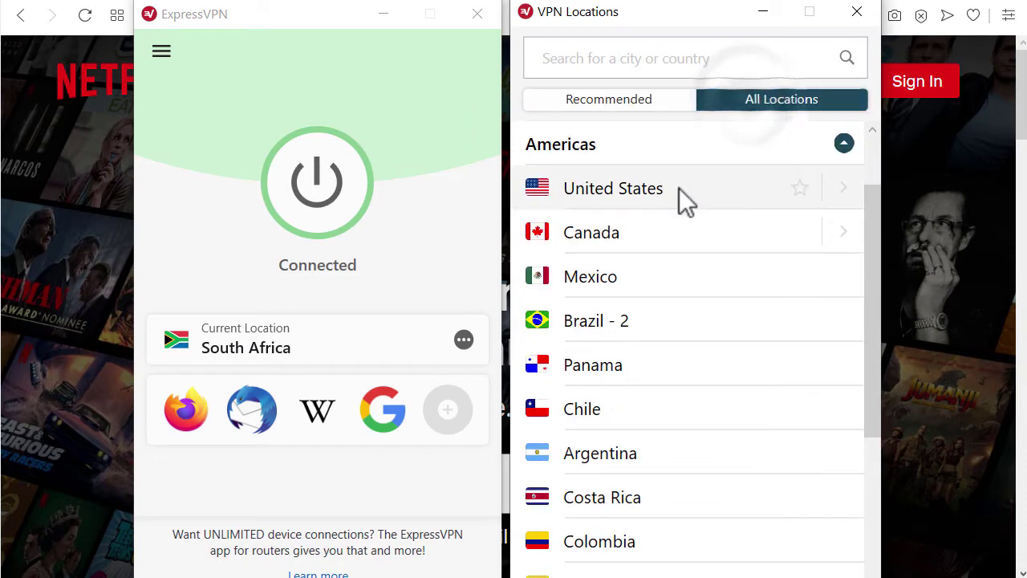
# Step: Switch the VPN location to USA - Miami - 2 from the United States servers and confirm the reconnection
pyautogui.click(848, 192)
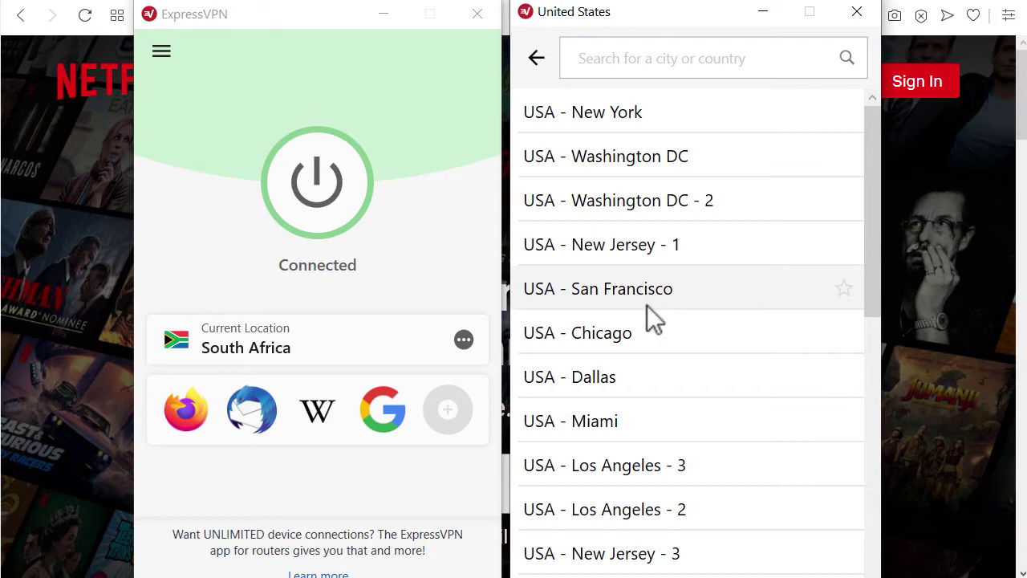
pyautogui.scroll(-5, 647, 305)
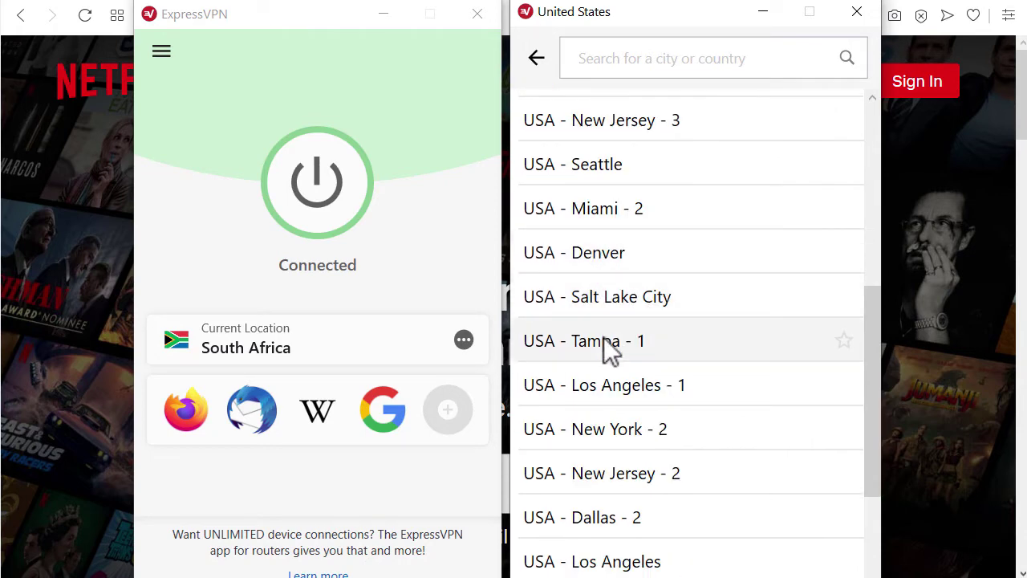
pyautogui.click(585, 213)
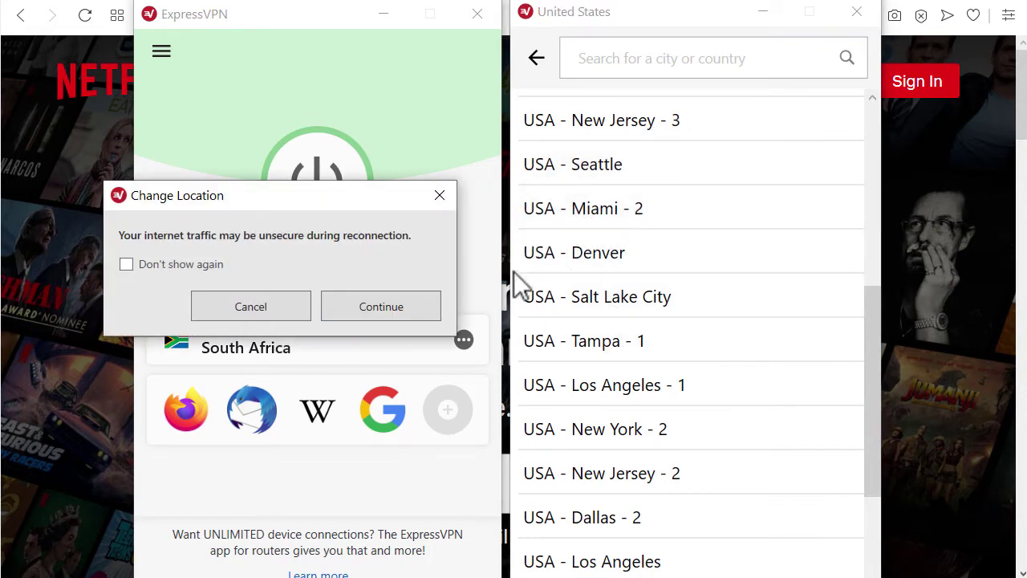
pyautogui.click(385, 309)
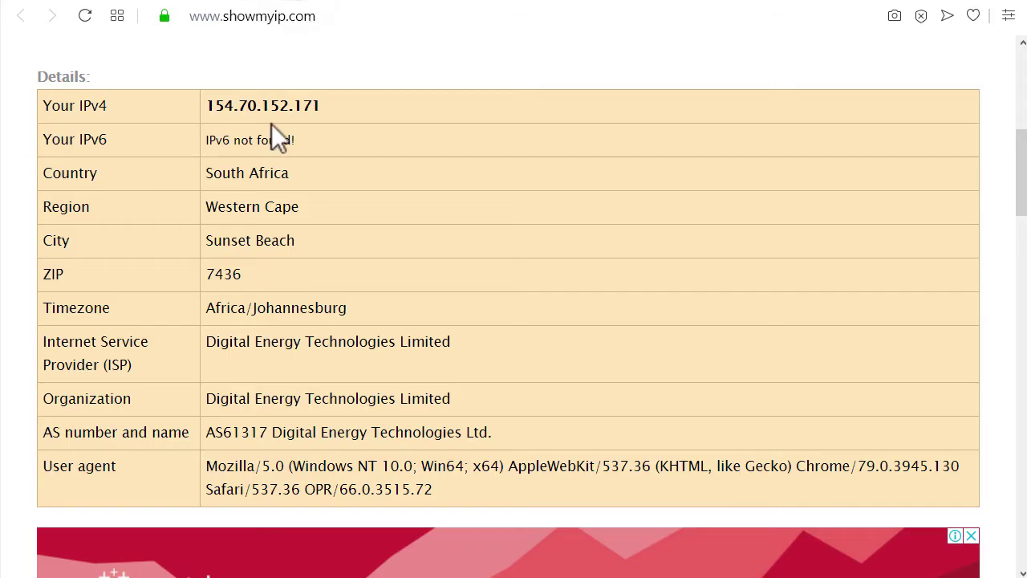
# Step: In the browser, reload showmyip.com and examine the IP address, country, region and city in its details table
pyautogui.scroll(4, 273, 128)
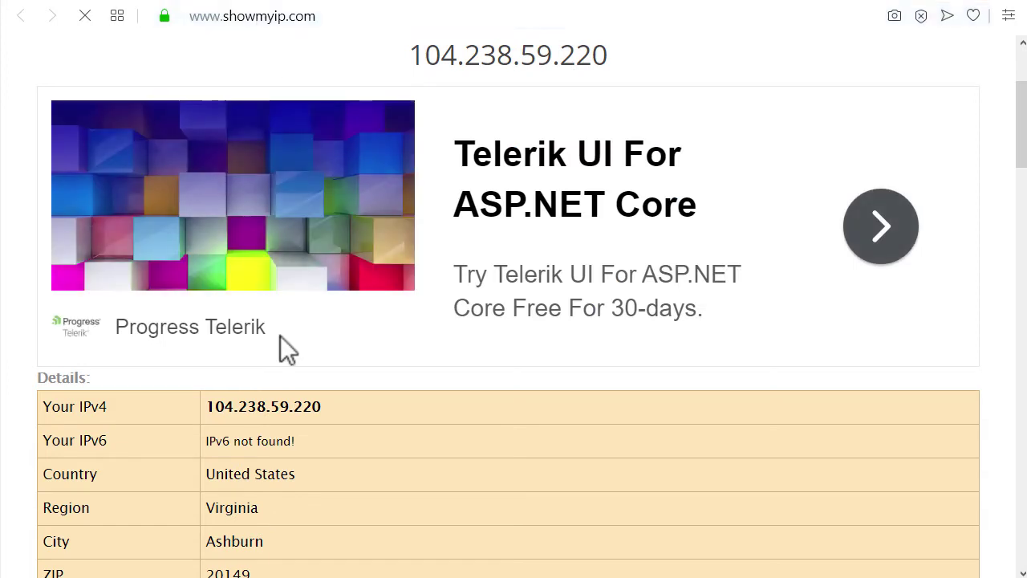
pyautogui.scroll(-3, 280, 335)
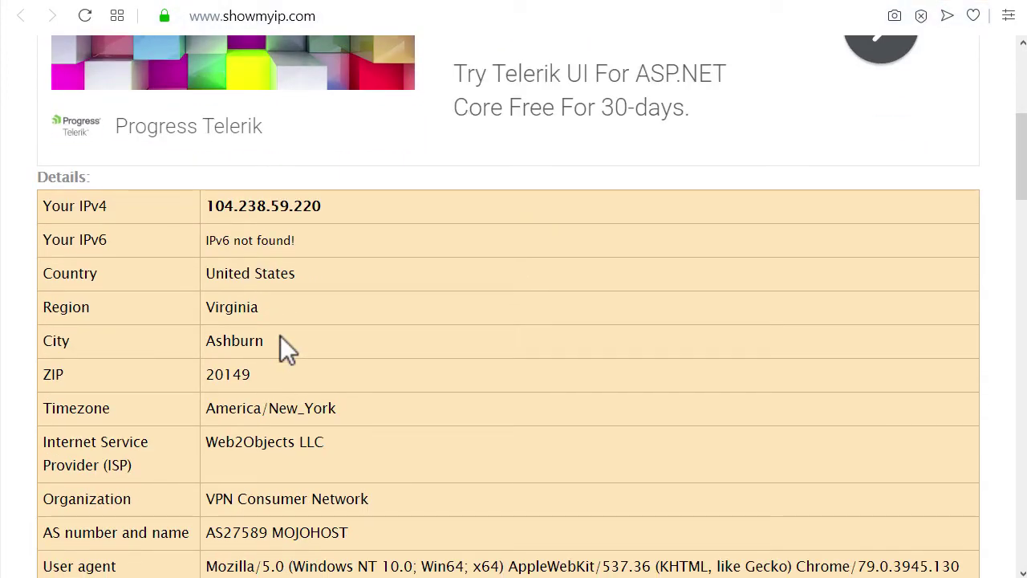
pyautogui.moveTo(230, 273); pyautogui.dragTo(272, 339)
pyautogui.click(242, 302)
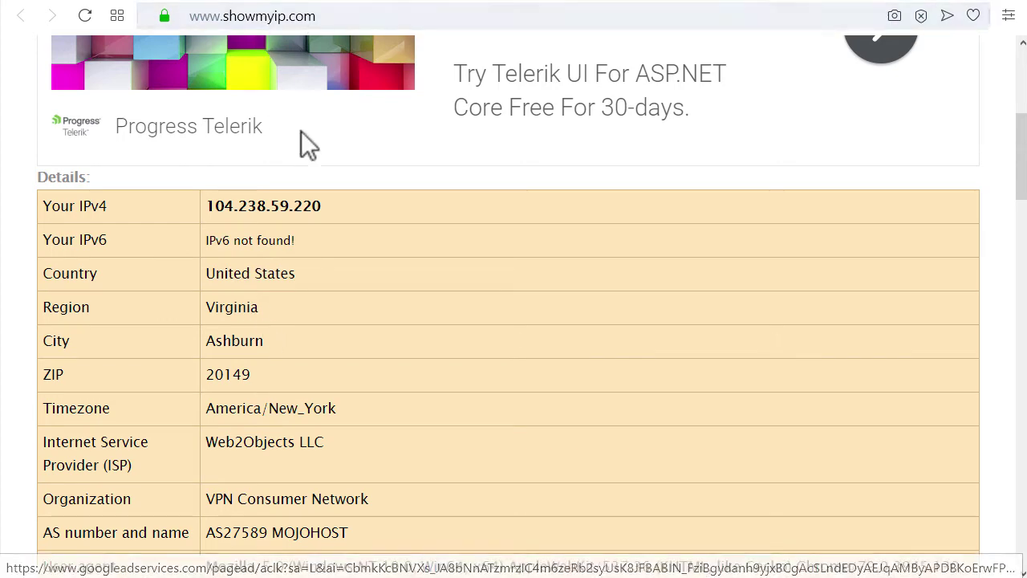
pyautogui.moveTo(228, 273); pyautogui.dragTo(242, 374)
pyautogui.click(128, 4)
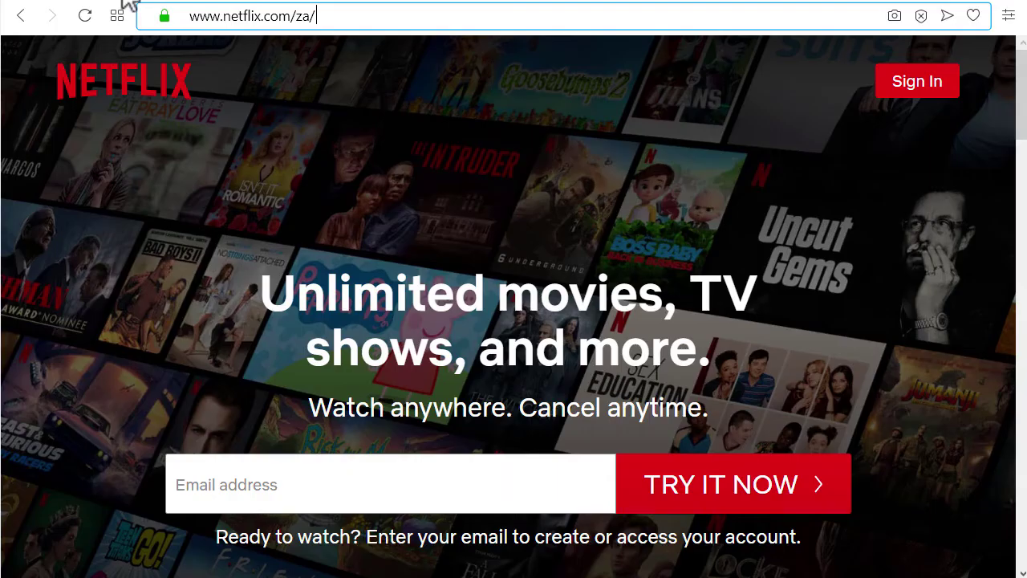
pyautogui.click(270, 2)
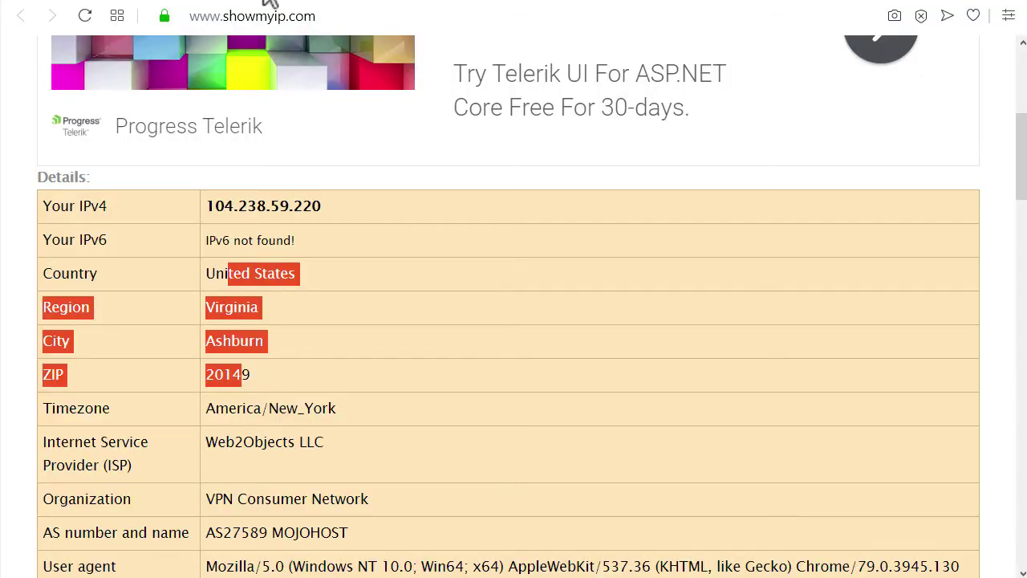
pyautogui.click(326, 290)
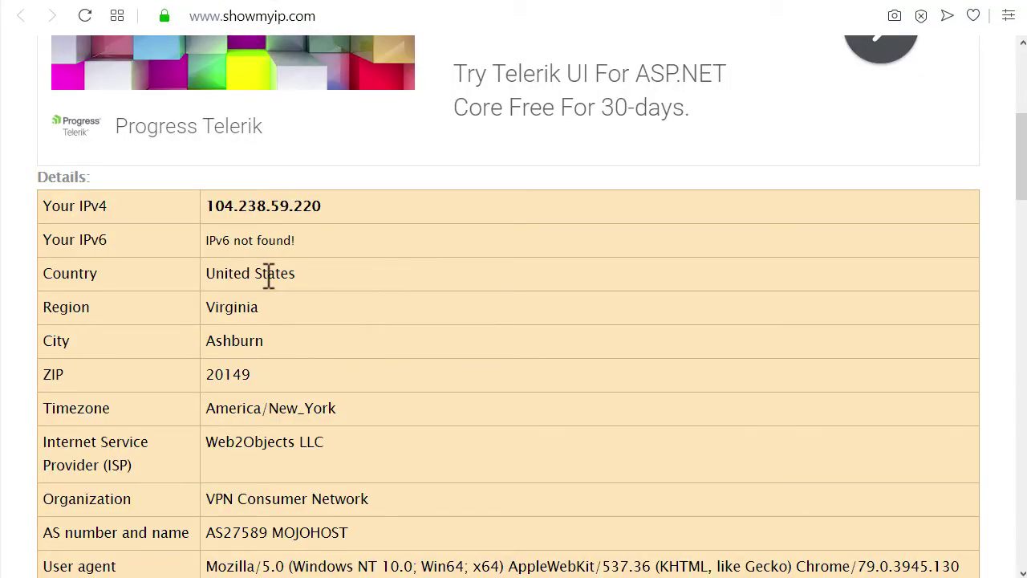
# Step: Return to the Netflix page, look at the browser history with its option to clear browsing data, and close it
pyautogui.click(105, 4)
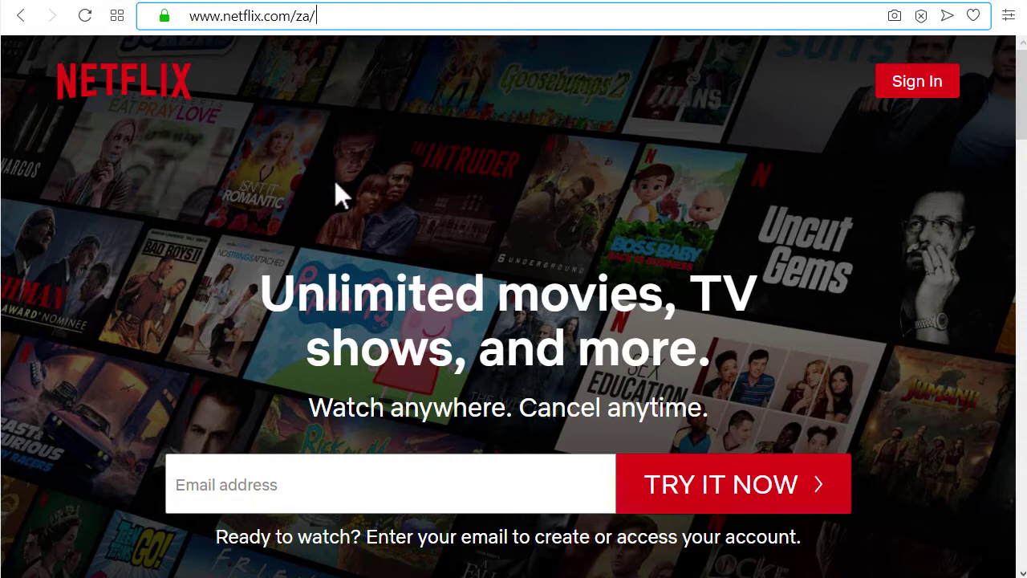
pyautogui.click(2, 116)
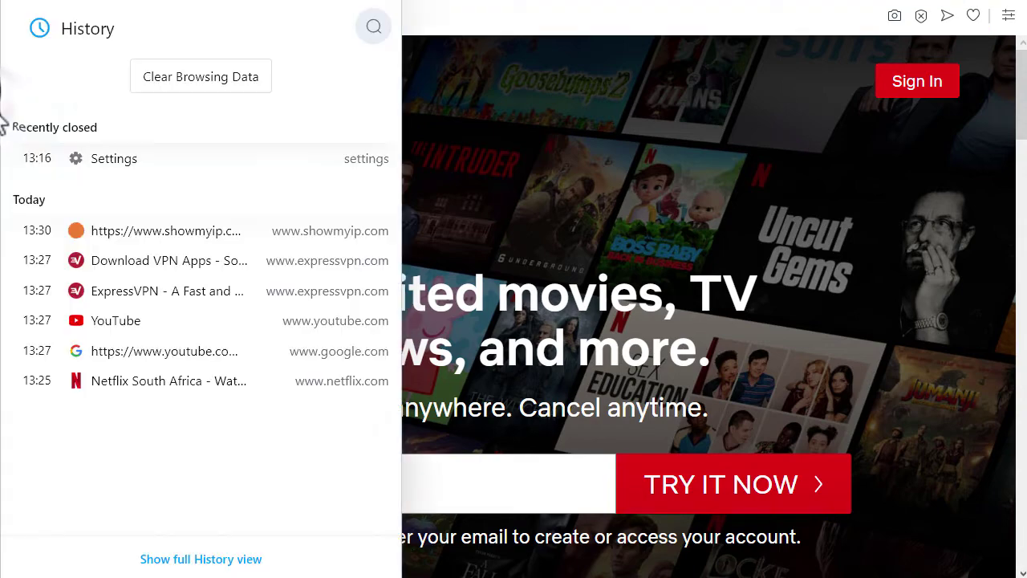
pyautogui.click(449, 118)
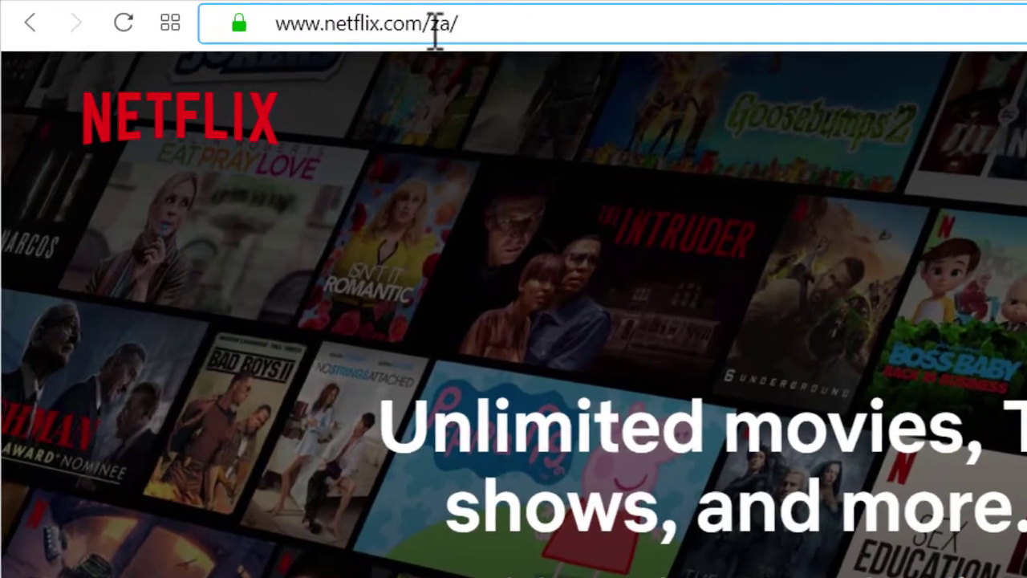
# Step: Load Netflix without the za/ country suffix in its address and check the resulting web address
pyautogui.moveTo(434, 32); pyautogui.dragTo(474, 23)
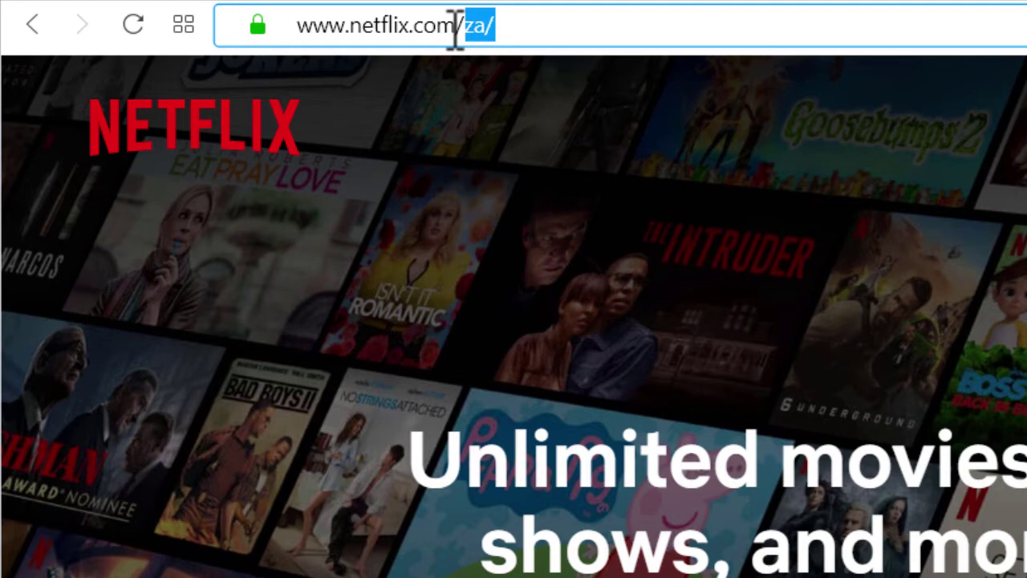
pyautogui.click(135, 27)
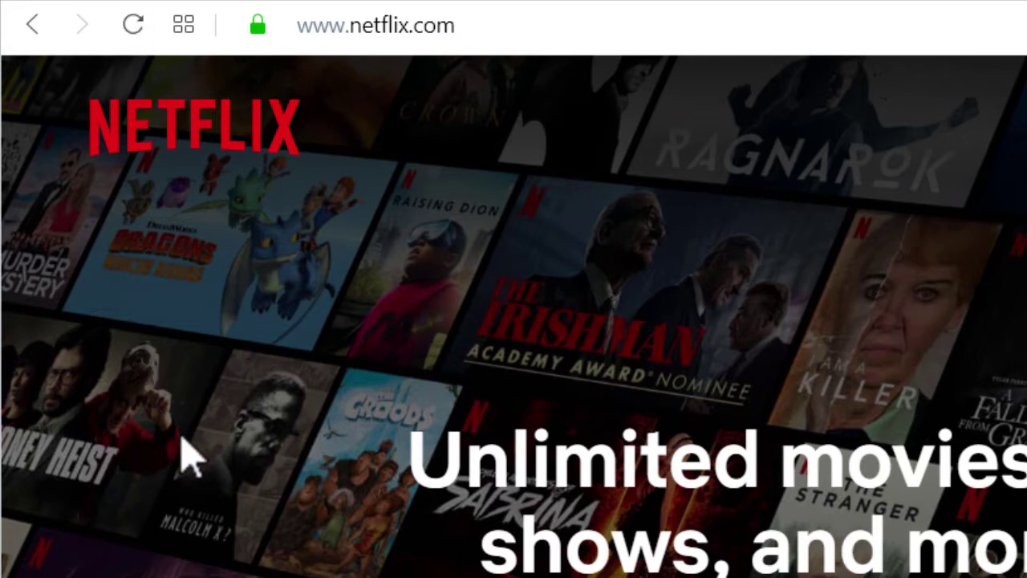
pyautogui.click(412, 27)
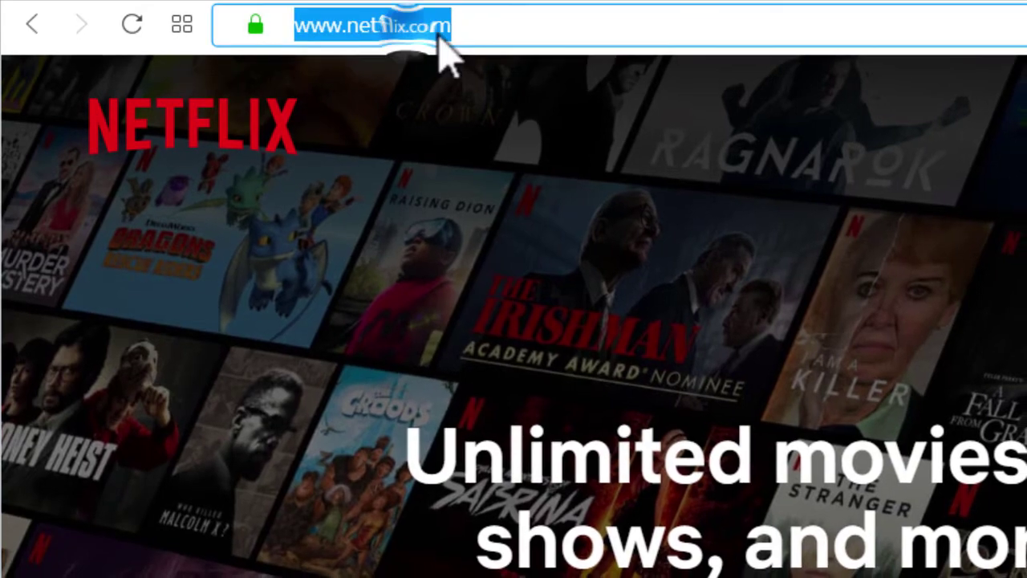
pyautogui.click(459, 27)
pyautogui.doubleClick(458, 28)
pyautogui.click(482, 26)
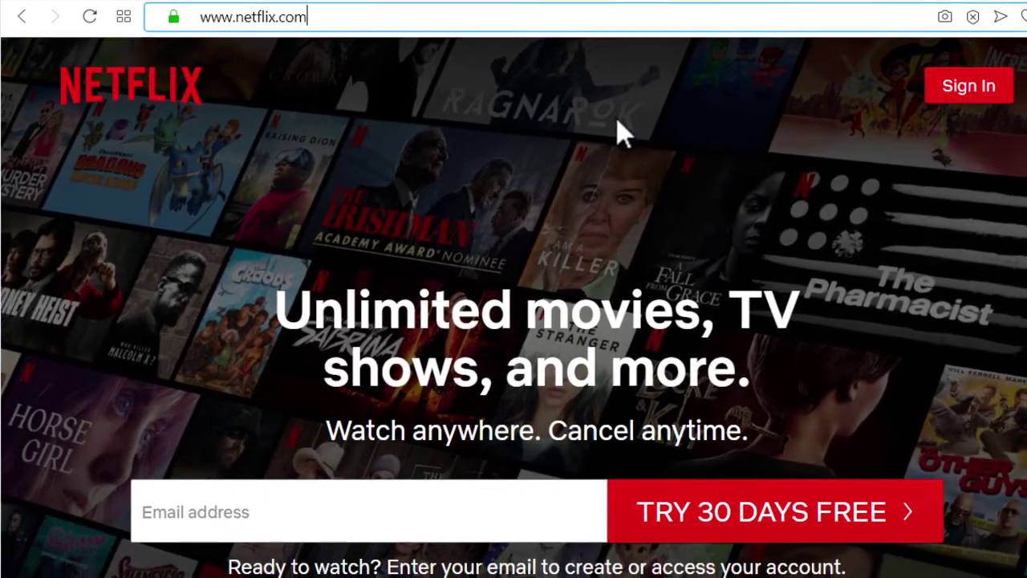
# Step: Sign in to the Netflix account and browse the titles on the home page
pyautogui.click(966, 88)
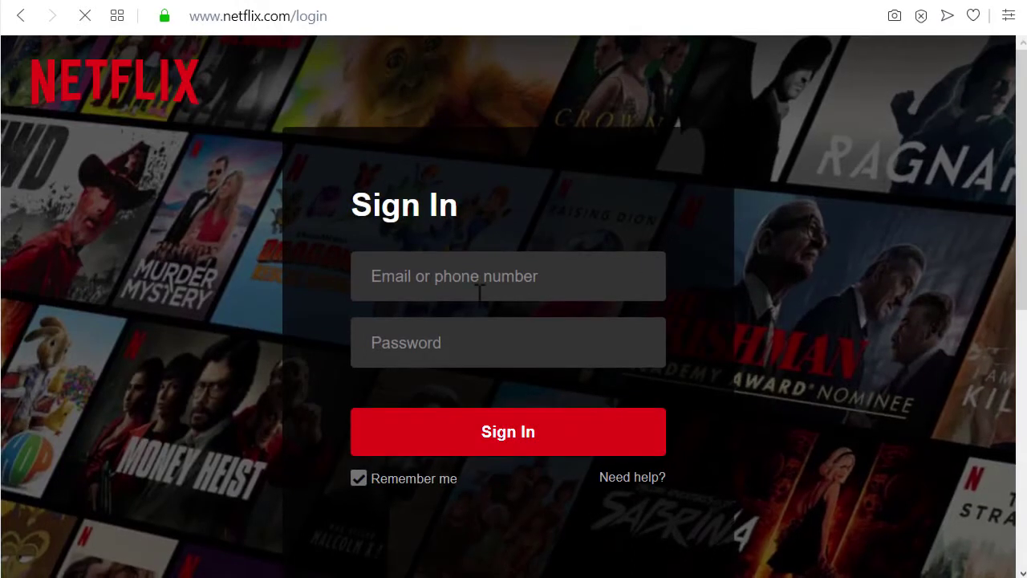
pyautogui.click(415, 284)
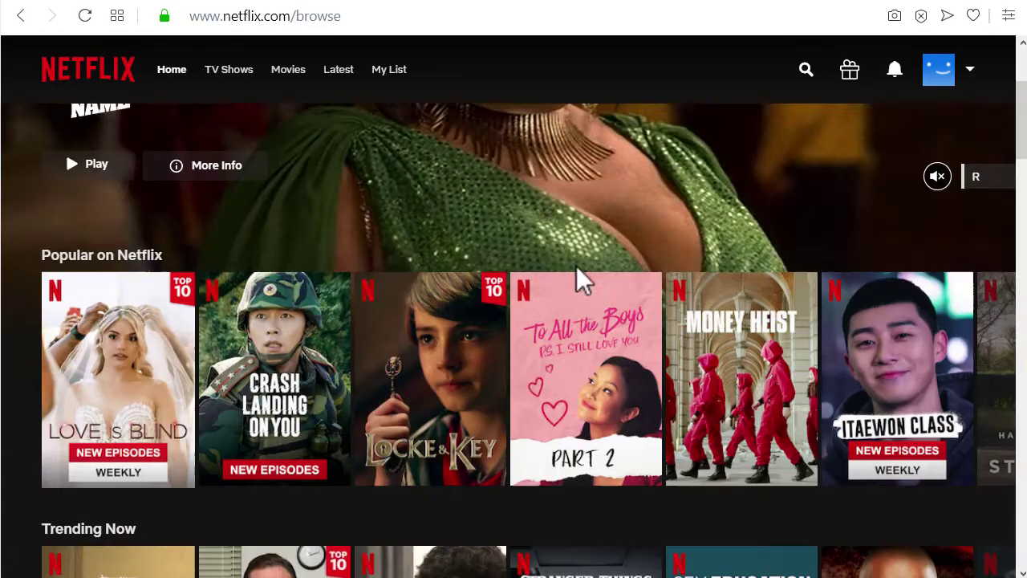
pyautogui.scroll(3, 576, 266)
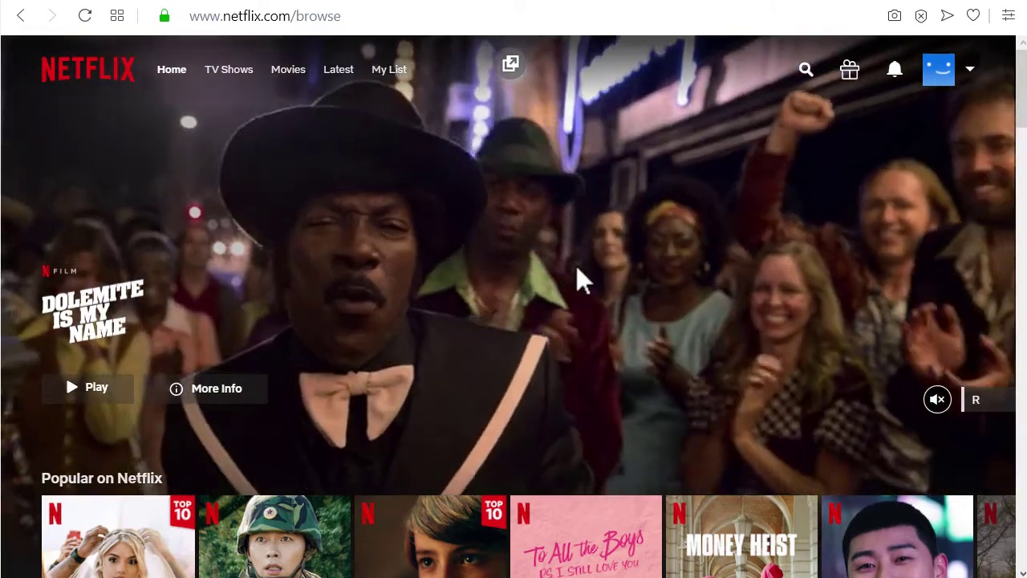
pyautogui.scroll(-8, 580, 278)
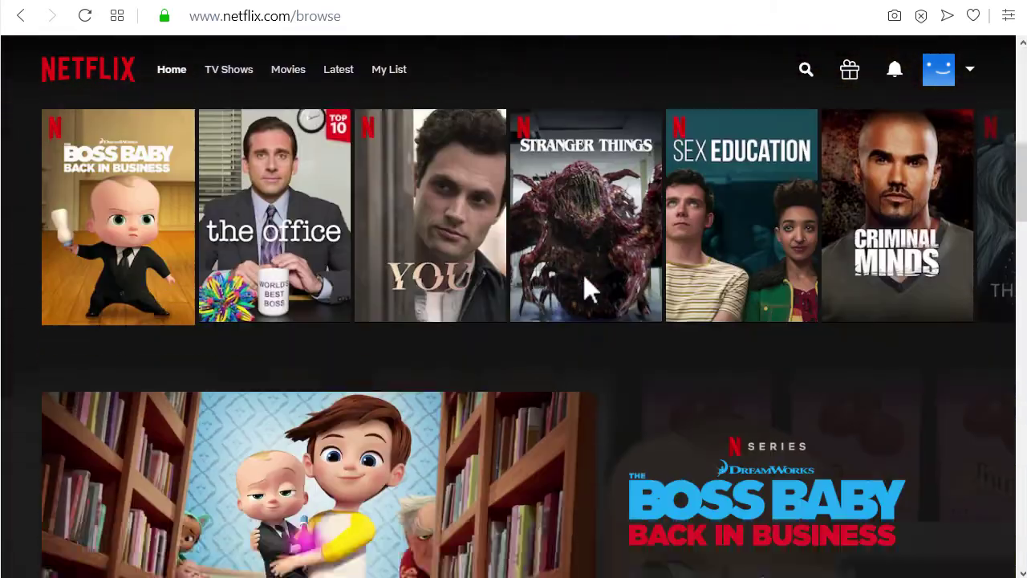
# Step: Look over the remaining home page titles and browse the title rows in Netflix's TV Shows category
pyautogui.scroll(-8, 584, 275)
pyautogui.scroll(10, 583, 274)
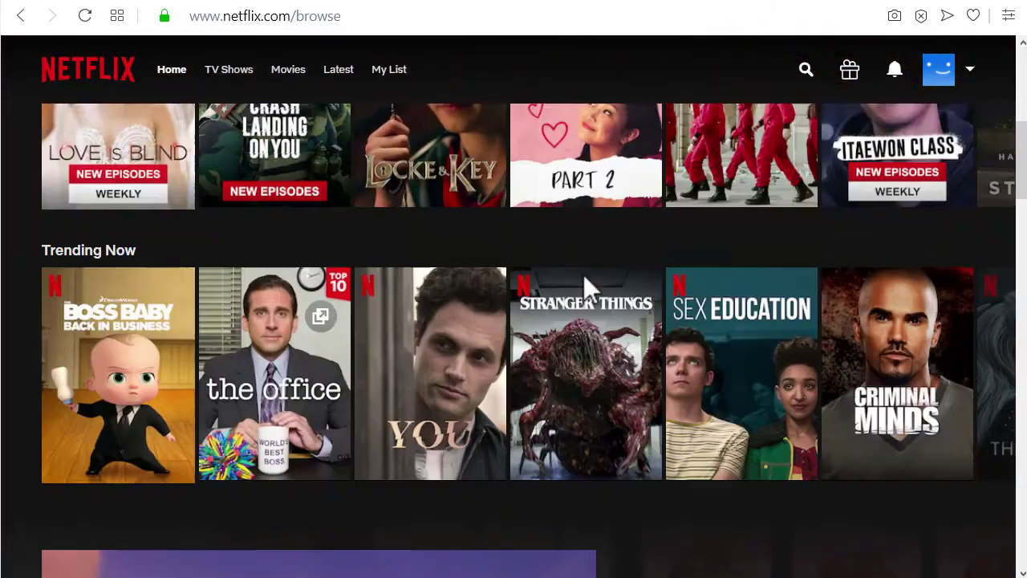
pyautogui.scroll(3, 583, 274)
pyautogui.click(228, 70)
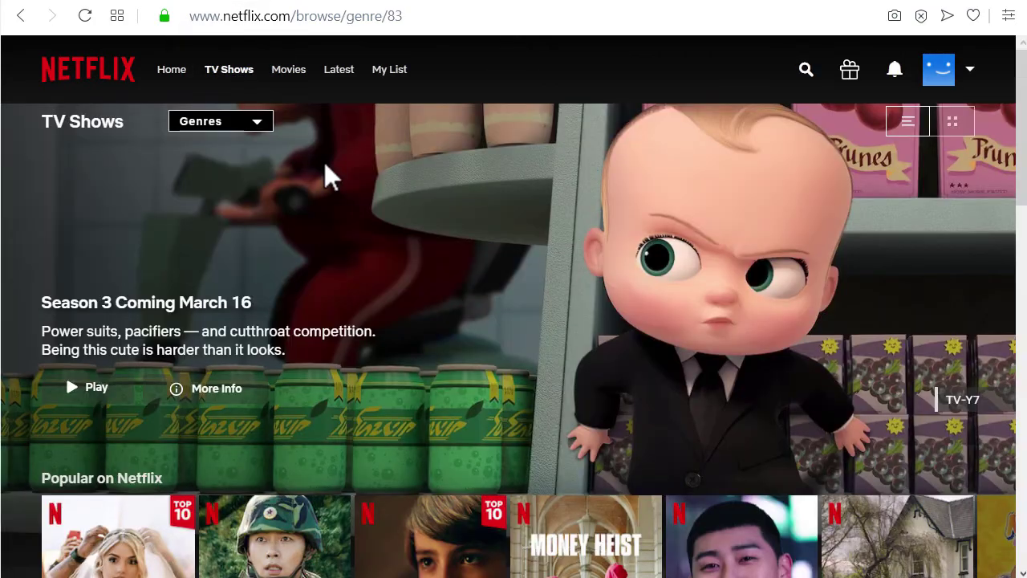
pyautogui.scroll(-7, 324, 168)
pyautogui.scroll(-7, 324, 162)
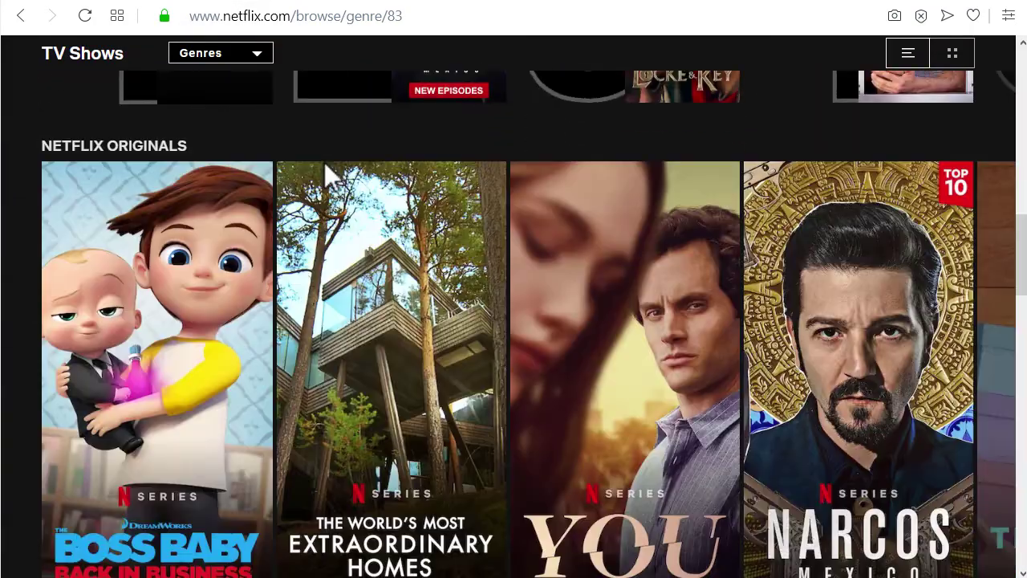
pyautogui.scroll(13, 324, 163)
pyautogui.scroll(2, 324, 164)
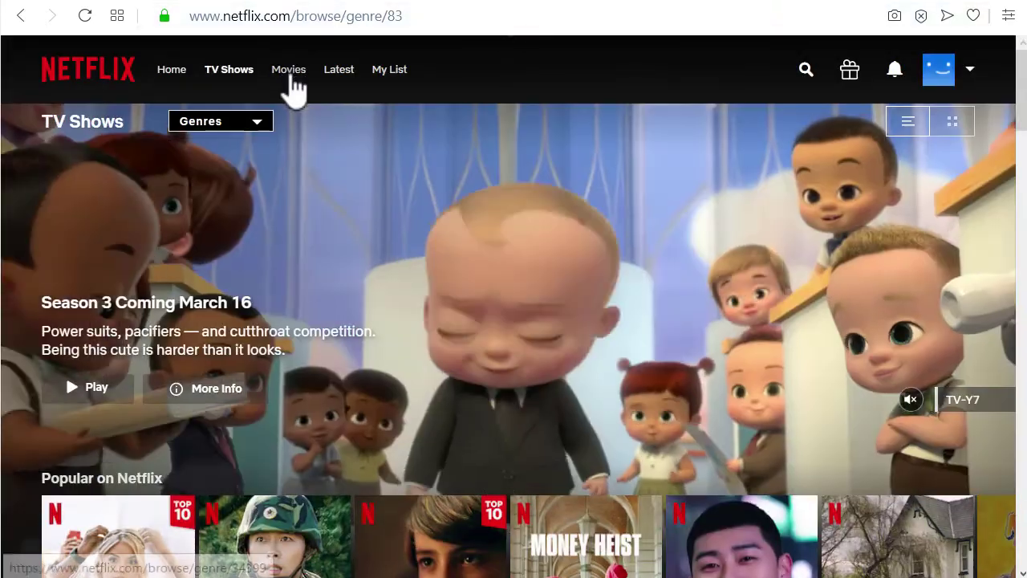
# Step: Open Netflix's Movies category and browse its rows, including Trending Now and Dramas, previewing the 6 Underground title
pyautogui.click(288, 71)
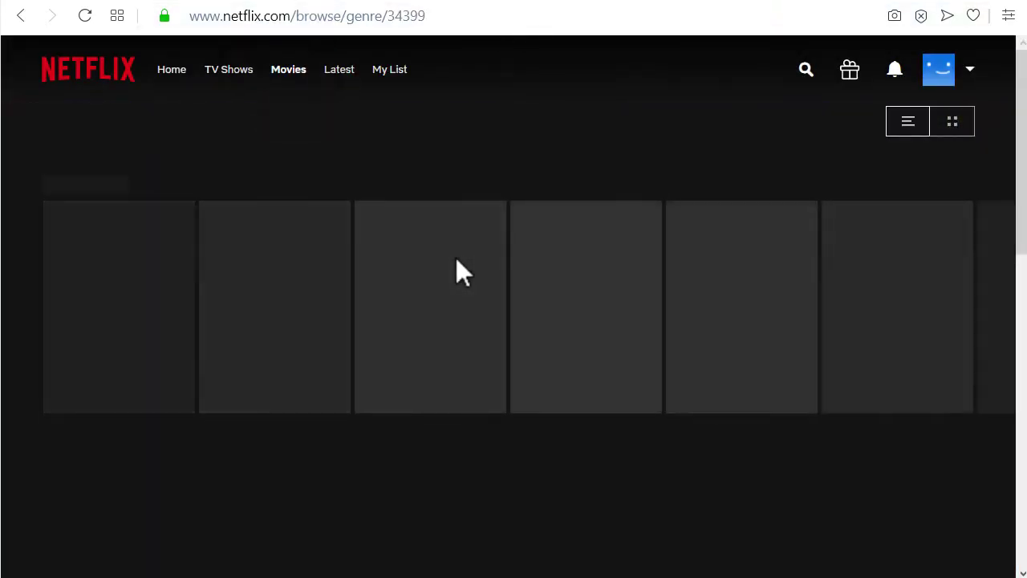
pyautogui.scroll(-5, 456, 258)
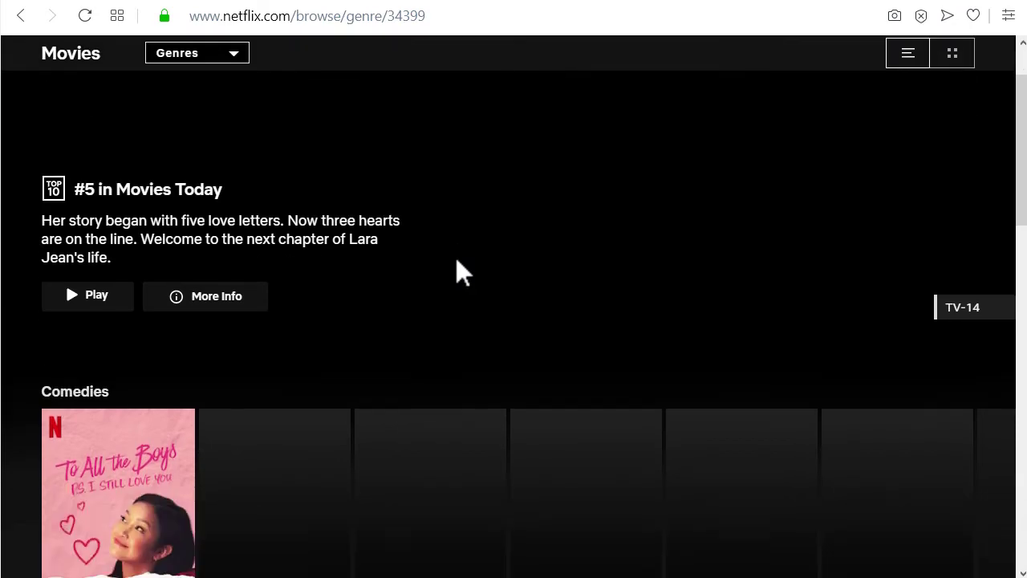
pyautogui.scroll(-7, 456, 259)
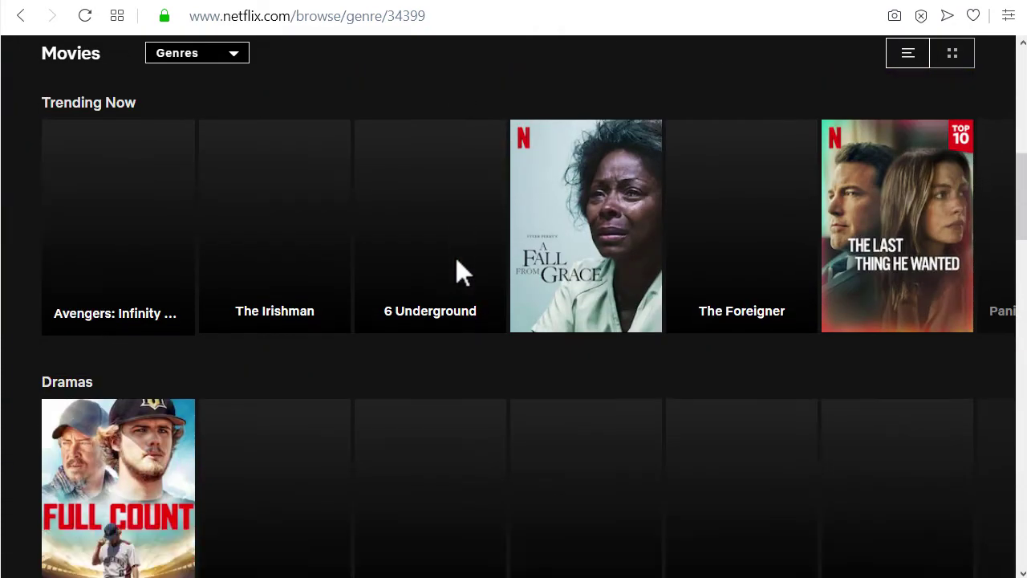
pyautogui.scroll(5, 461, 274)
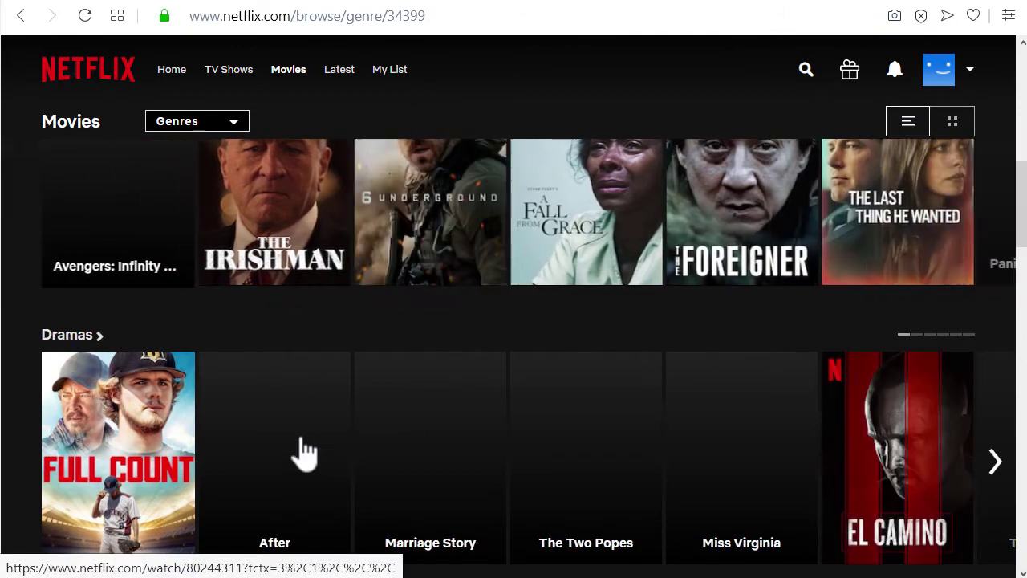
pyautogui.moveTo(298, 452)
pyautogui.moveTo(394, 213)
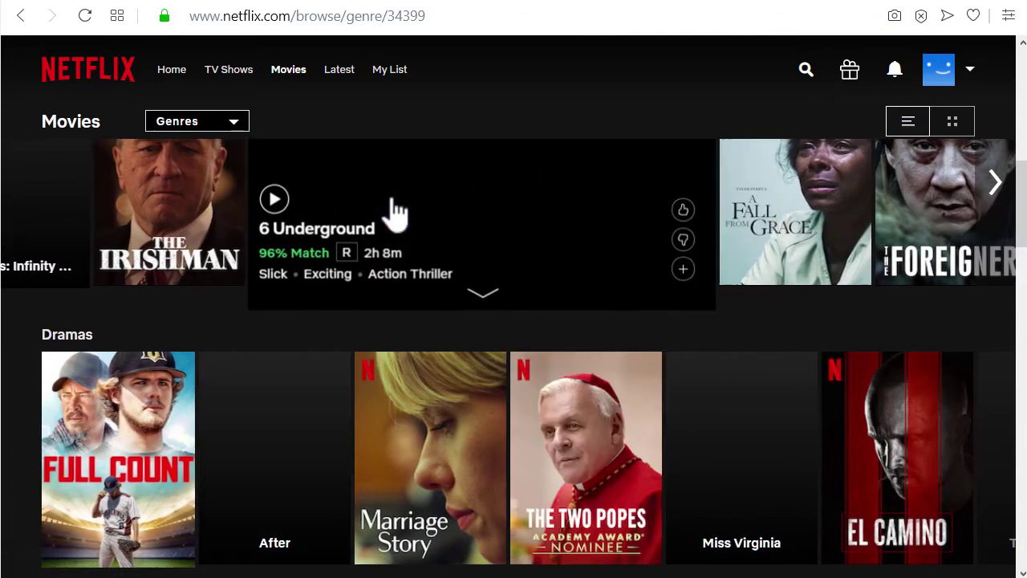
pyautogui.scroll(5, 393, 213)
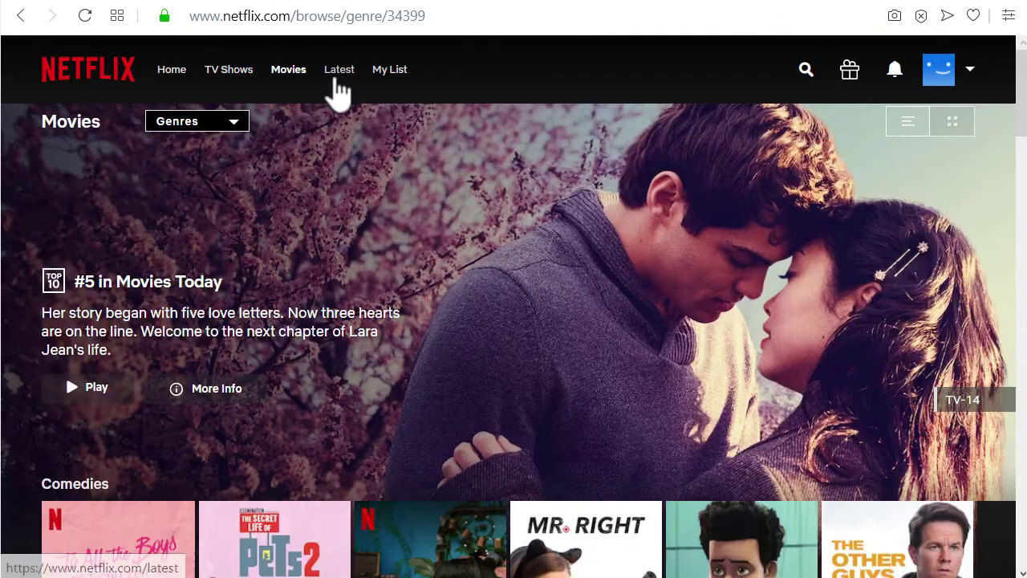
# Step: Open Netflix's Latest page and look through the New TV Shows, Trending Now and Coming This Week rows
pyautogui.click(340, 77)
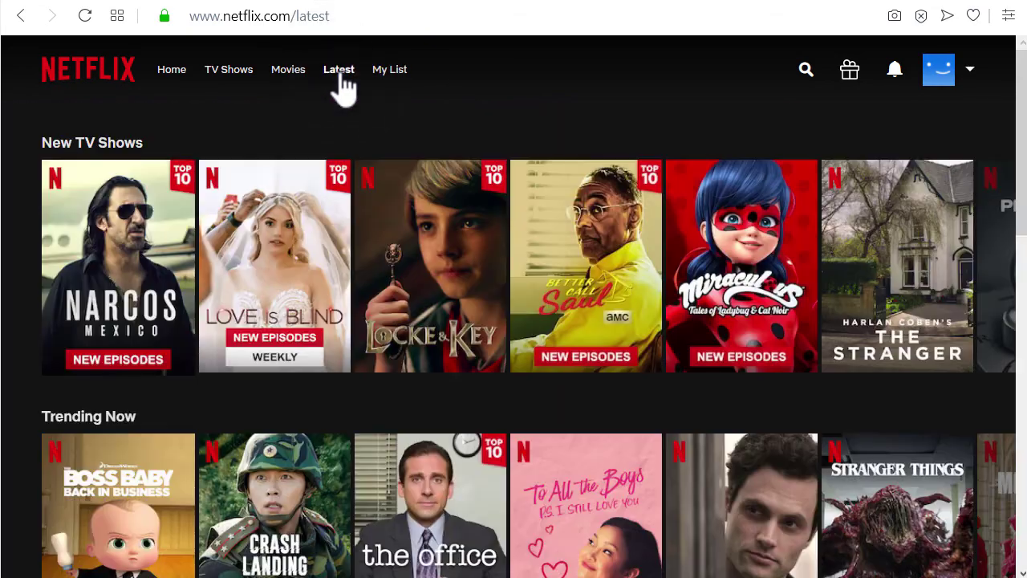
pyautogui.scroll(-3, 225, 179)
pyautogui.scroll(3, 227, 179)
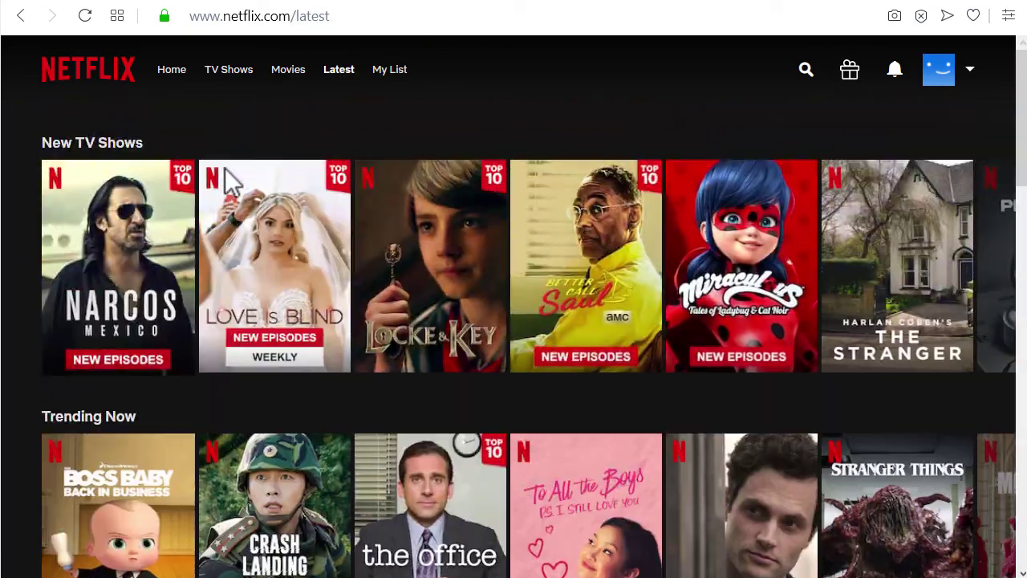
pyautogui.scroll(-3, 369, 223)
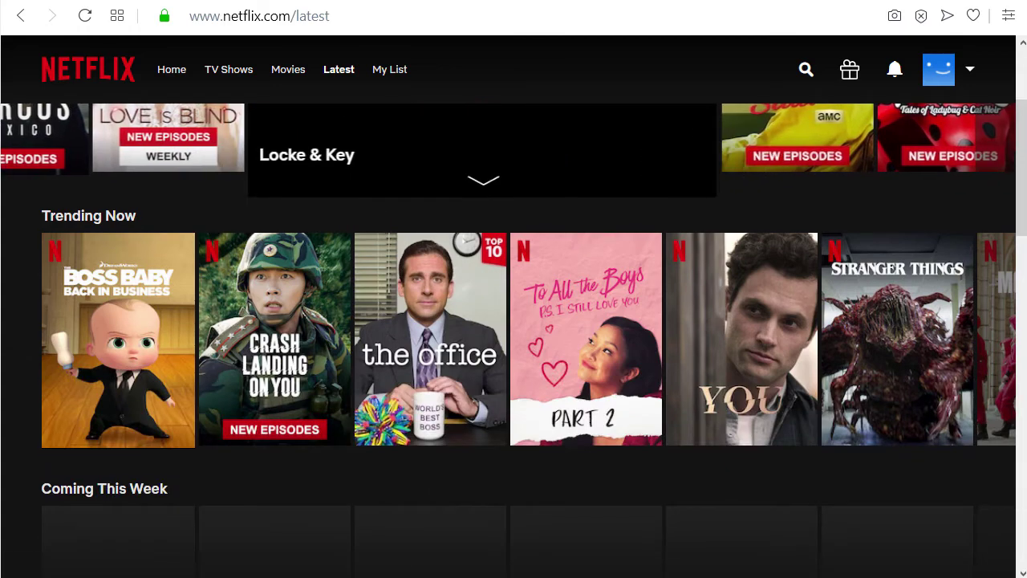
pyautogui.scroll(-1, 374, 225)
pyautogui.scroll(4, 373, 225)
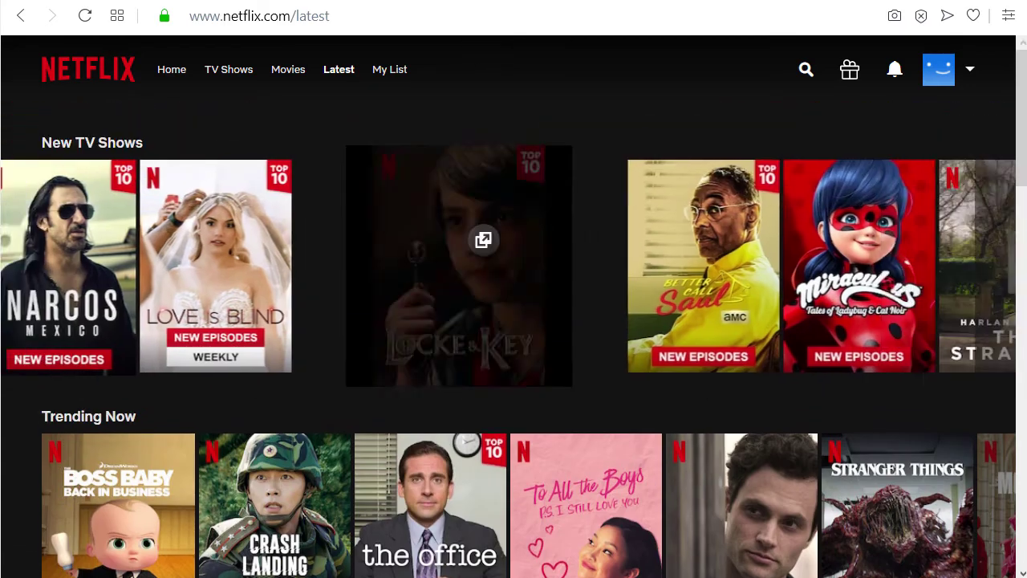
pyautogui.scroll(-4, 377, 240)
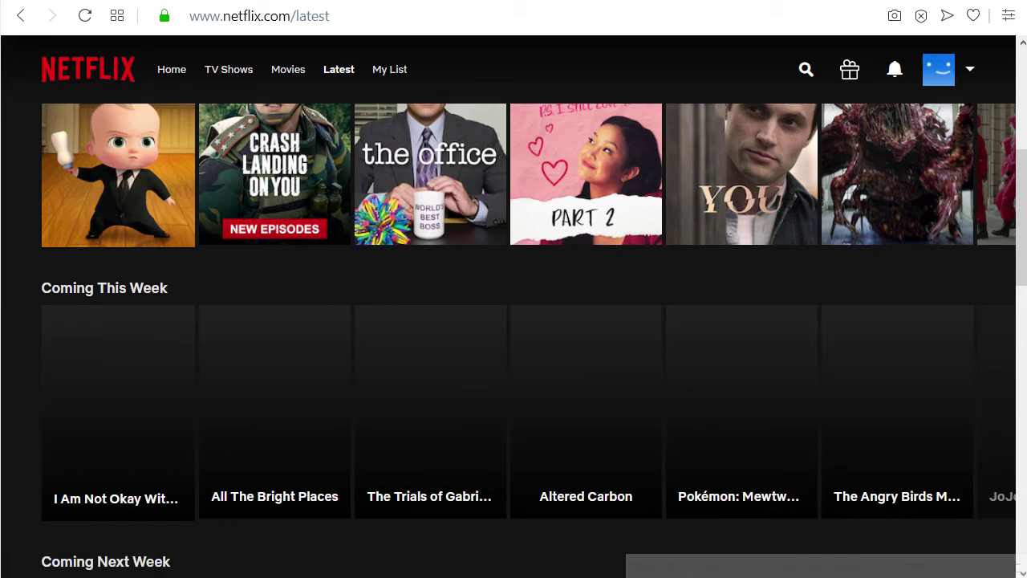
# Step: Switch to ExpressVPN, look through the list of United States server locations, and return to the start of Netflix's Latest page
pyautogui.click(297, 574)
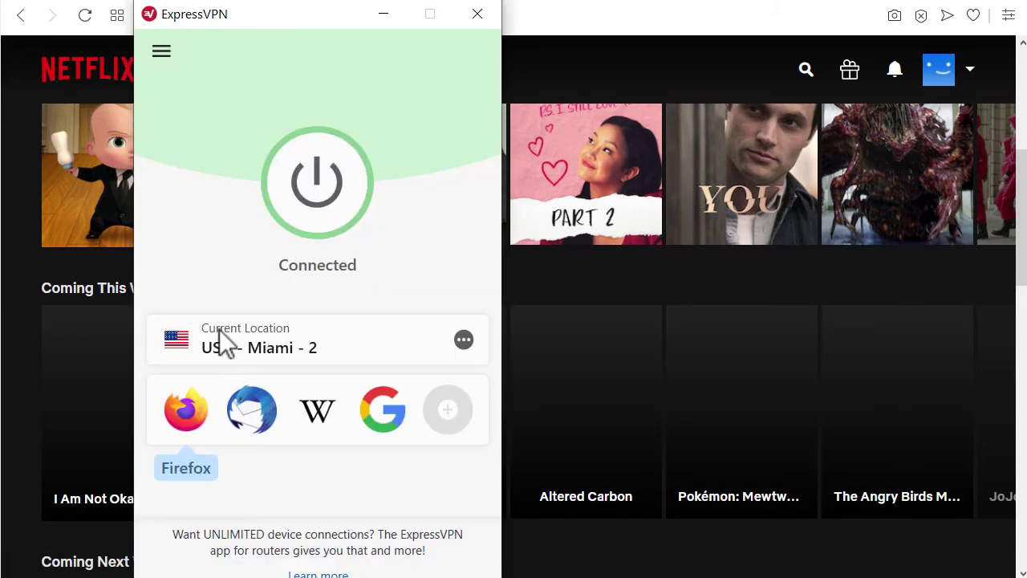
pyautogui.click(355, 347)
pyautogui.scroll(-1, 649, 377)
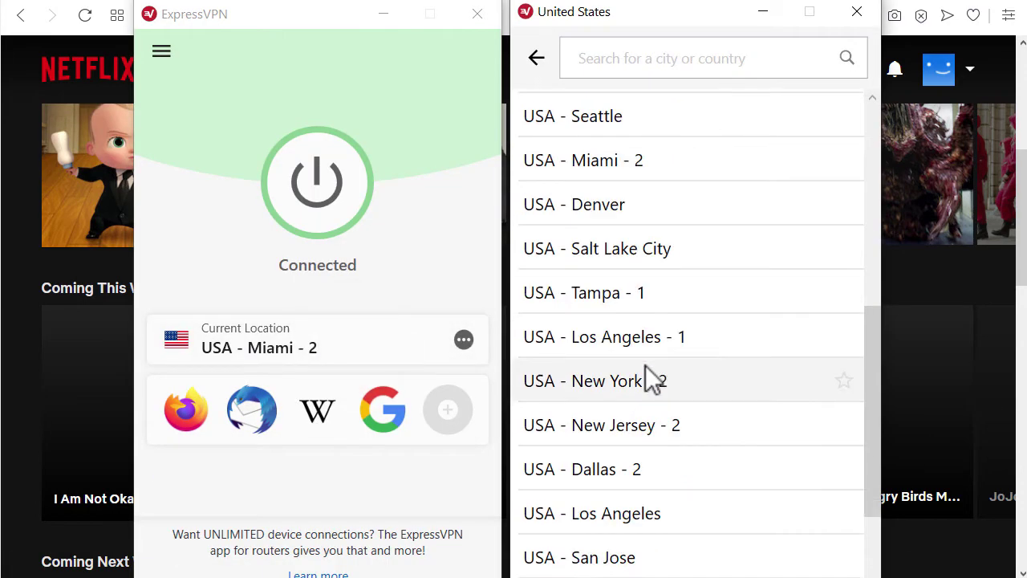
pyautogui.scroll(-3, 649, 378)
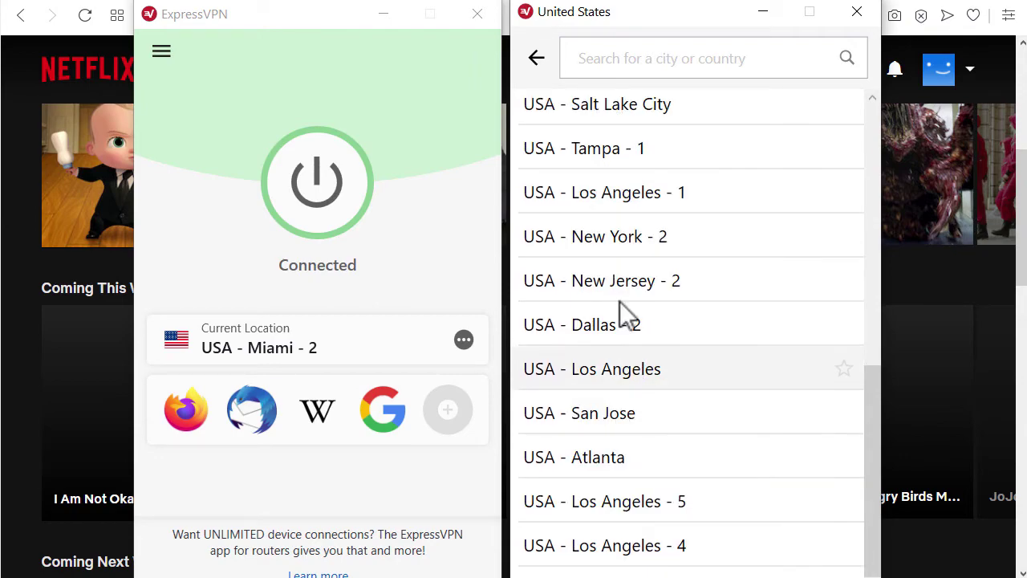
pyautogui.click(382, 16)
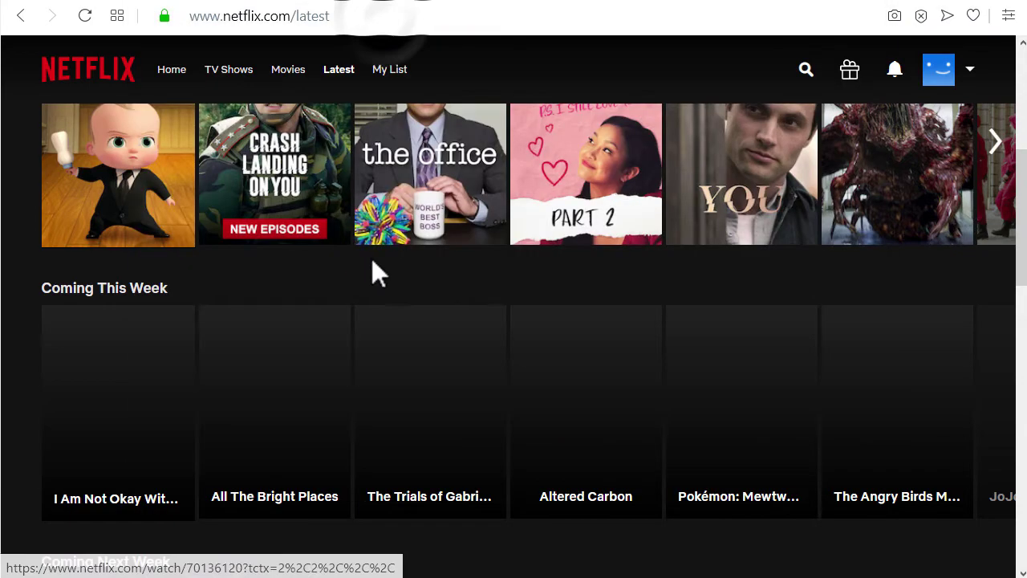
pyautogui.scroll(3, 372, 258)
pyautogui.scroll(2, 377, 210)
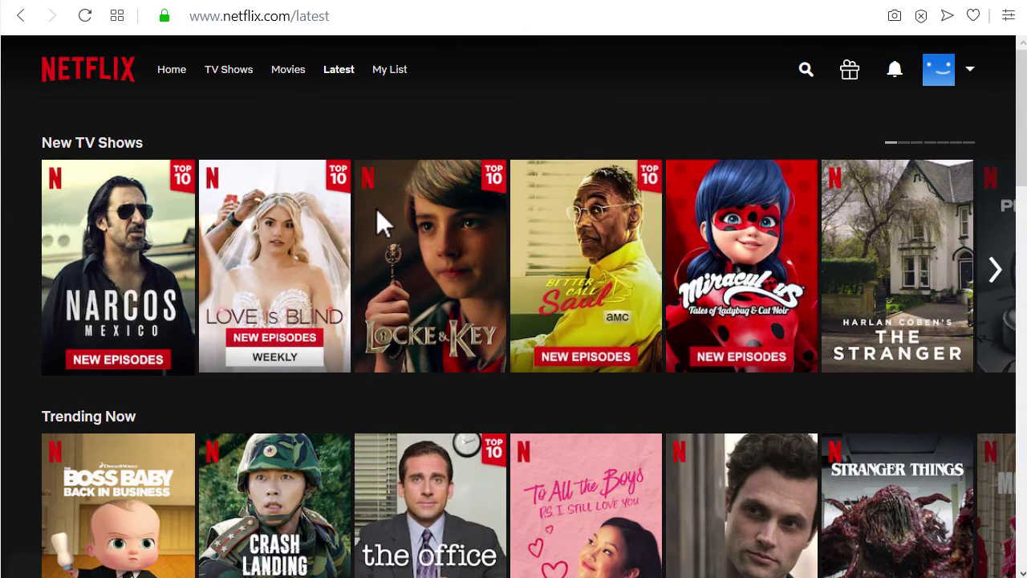
# Step: Switch to ExpressVPN, go back to all VPN locations, examine the alternative United States servers, and minimize the locations window
pyautogui.moveTo(376, 208)
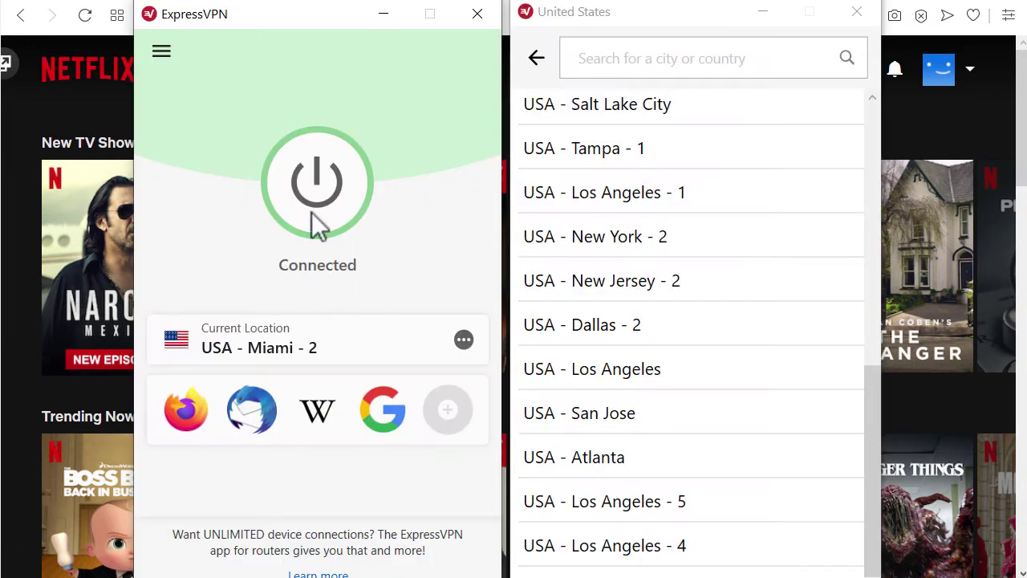
pyautogui.click(409, 152)
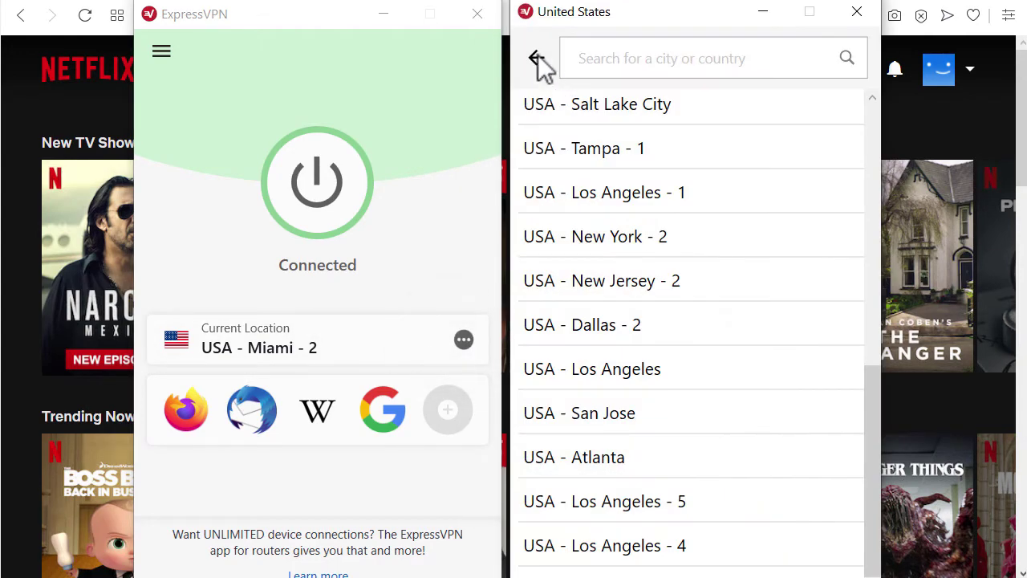
pyautogui.click(536, 57)
pyautogui.scroll(2, 608, 205)
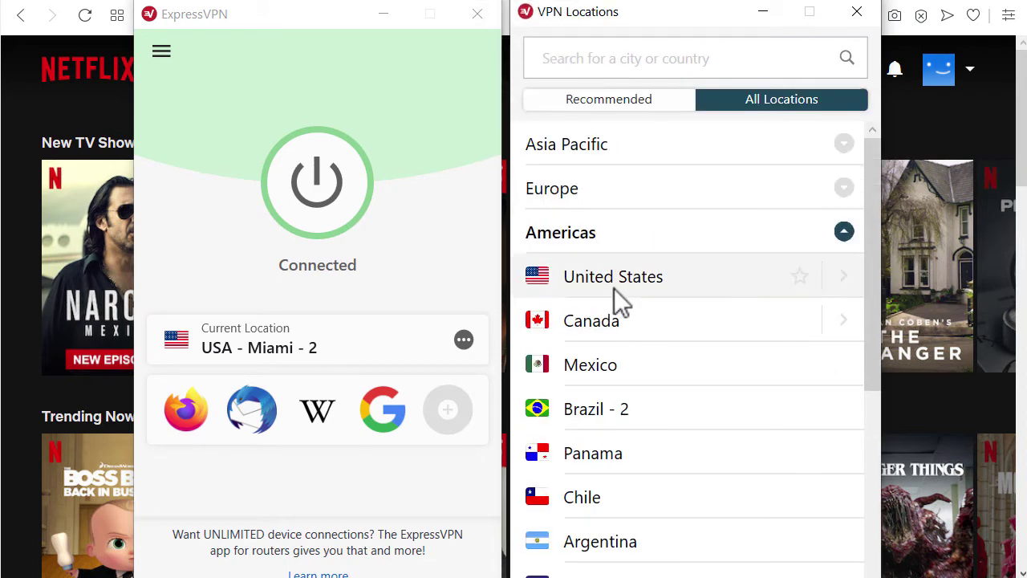
pyautogui.click(845, 276)
pyautogui.scroll(8, 705, 210)
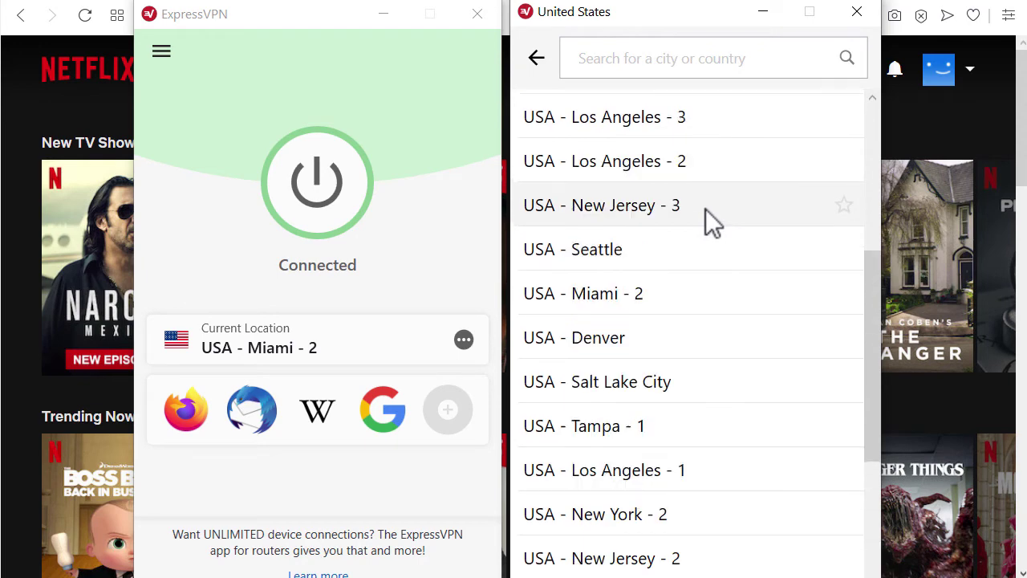
pyautogui.scroll(-2, 705, 209)
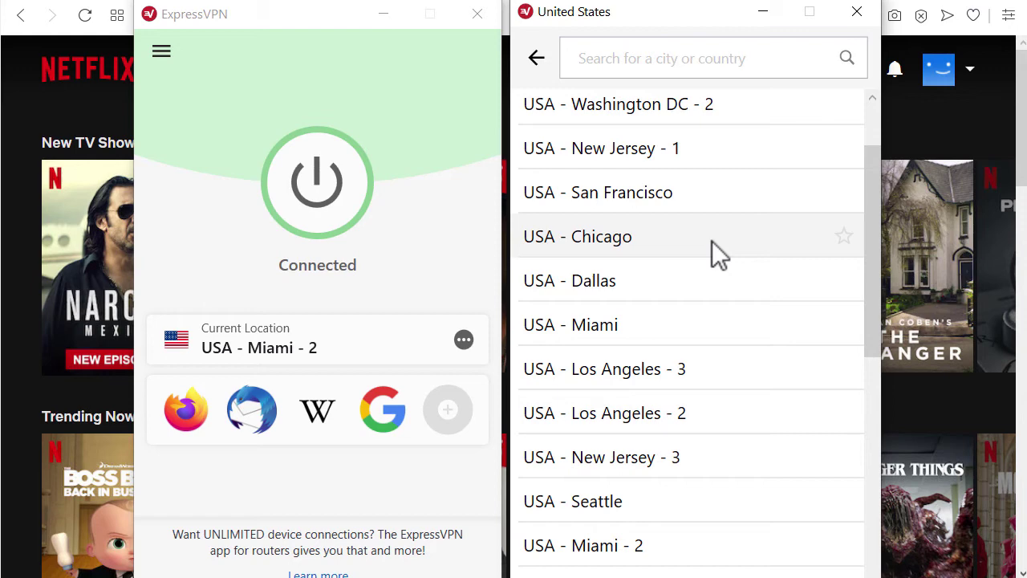
pyautogui.click(763, 12)
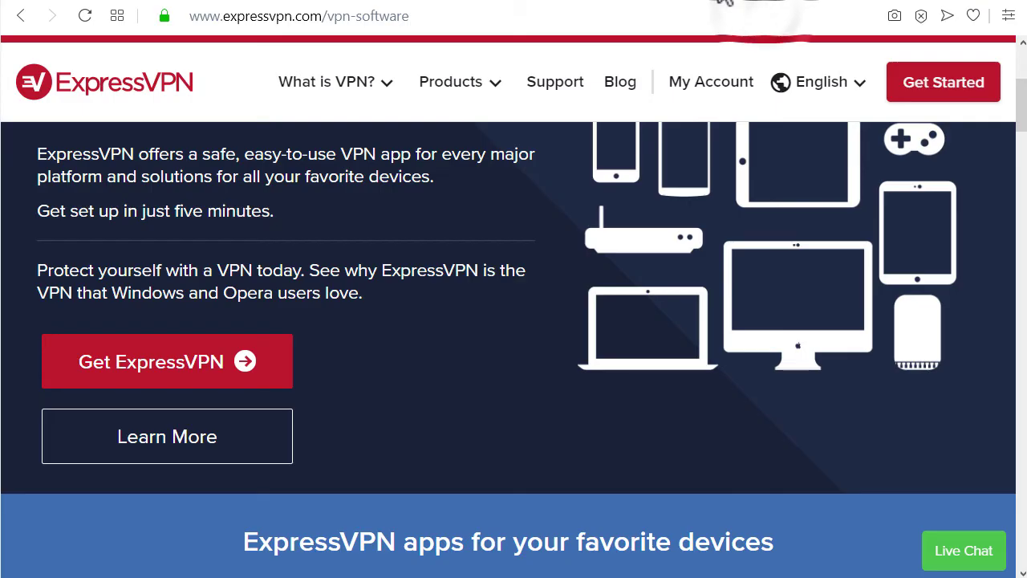
# Step: Open the Support page on the ExpressVPN website and look at its search, troubleshooting, live chat and instructions options
pyautogui.click(566, 93)
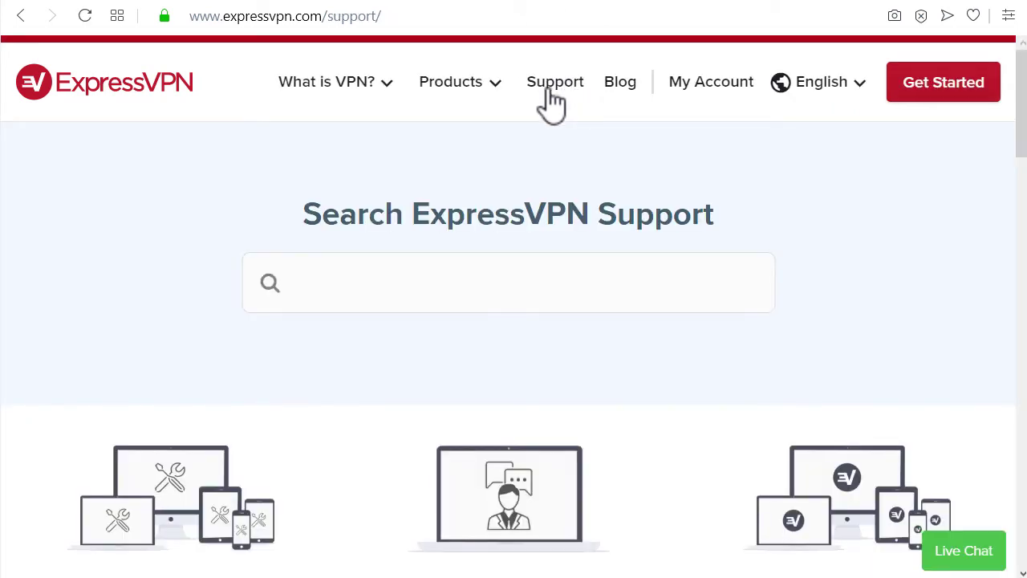
pyautogui.scroll(-1, 204, 157)
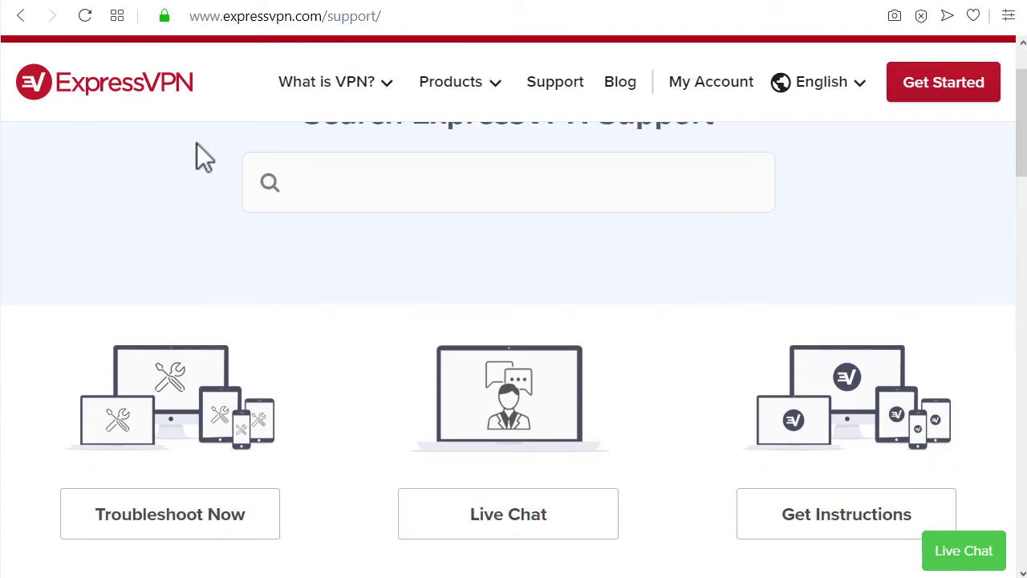
pyautogui.scroll(1, 205, 157)
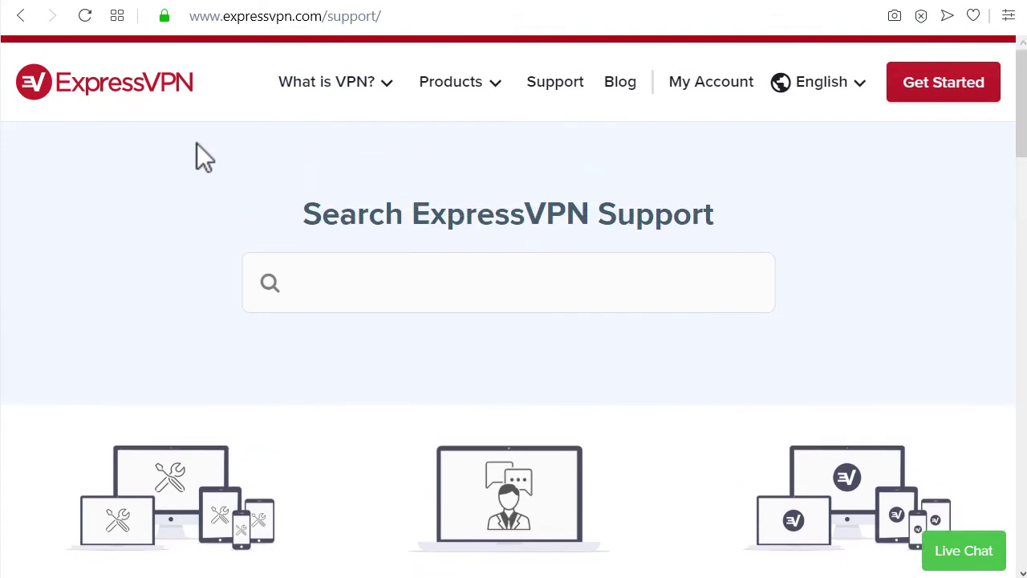
# Step: Return to Netflix's Latest page in the browser and review its New TV Shows and Trending Now rows again
pyautogui.click(132, 4)
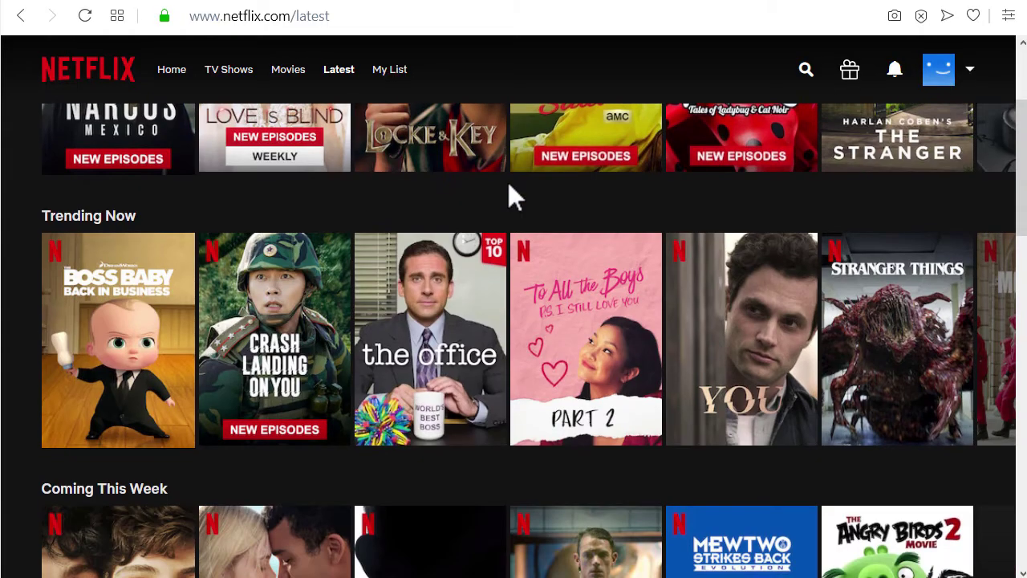
pyautogui.scroll(2, 513, 196)
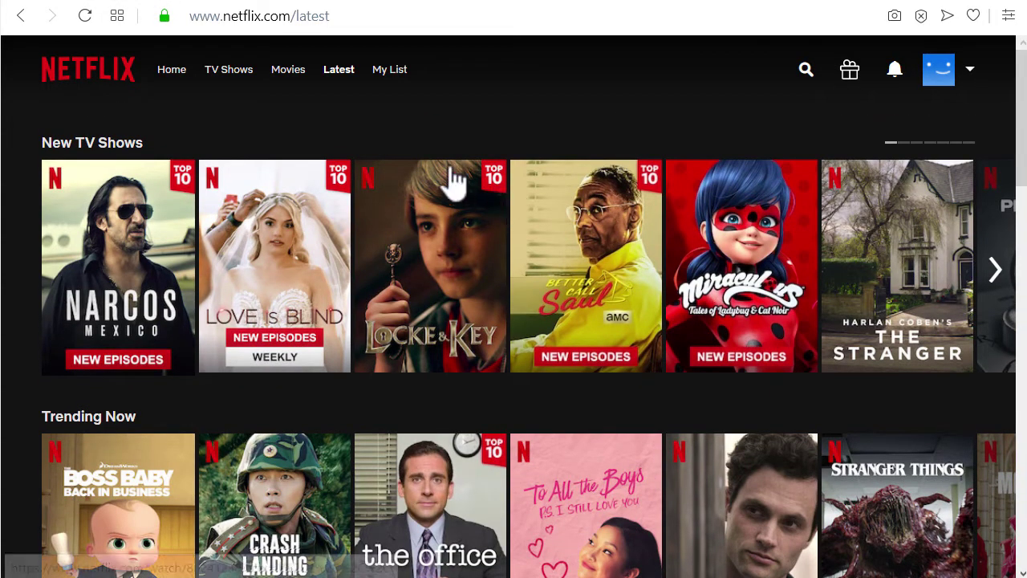
pyautogui.scroll(-1, 413, 119)
pyautogui.scroll(-1, 413, 119)
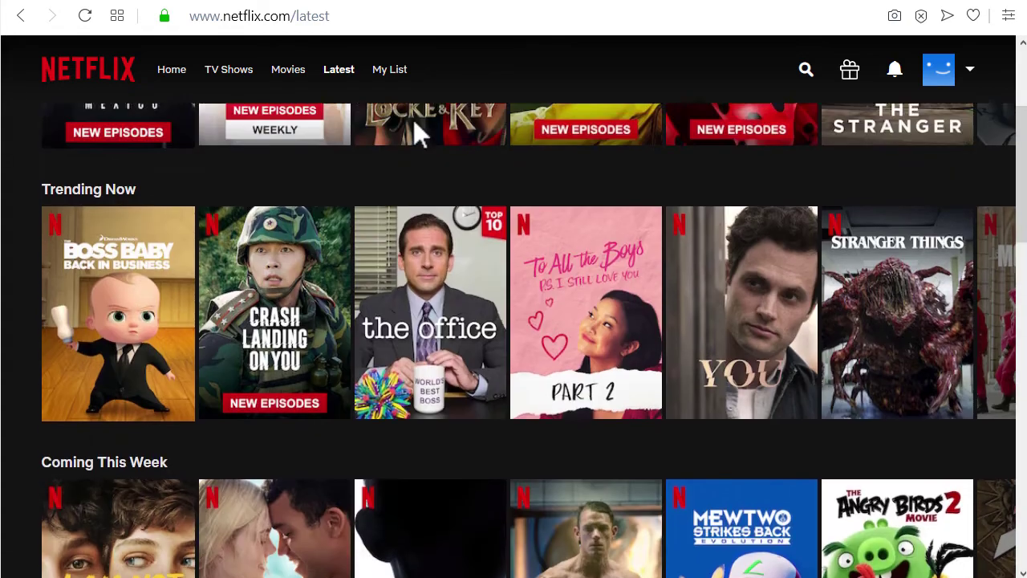
pyautogui.scroll(2, 413, 129)
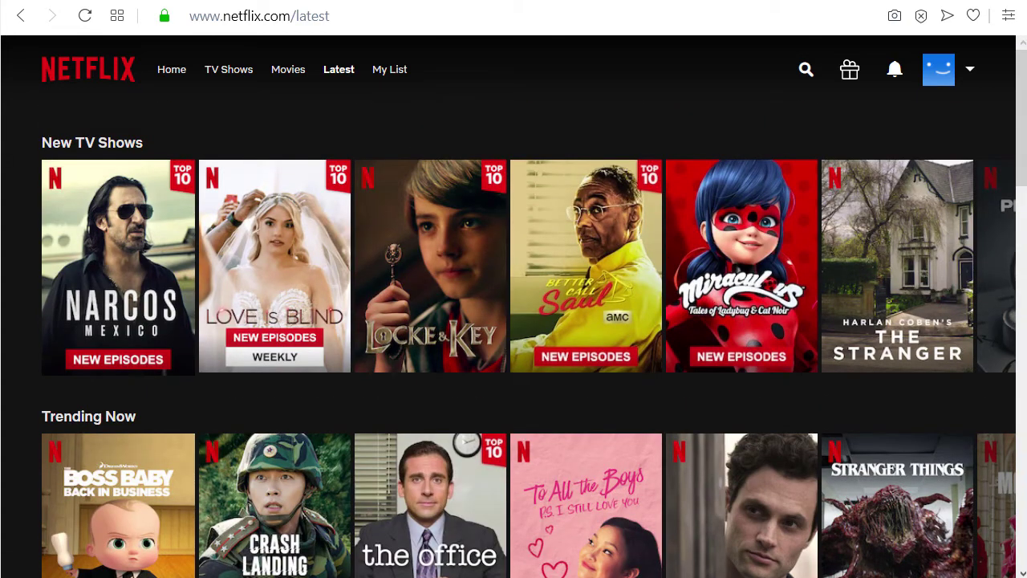